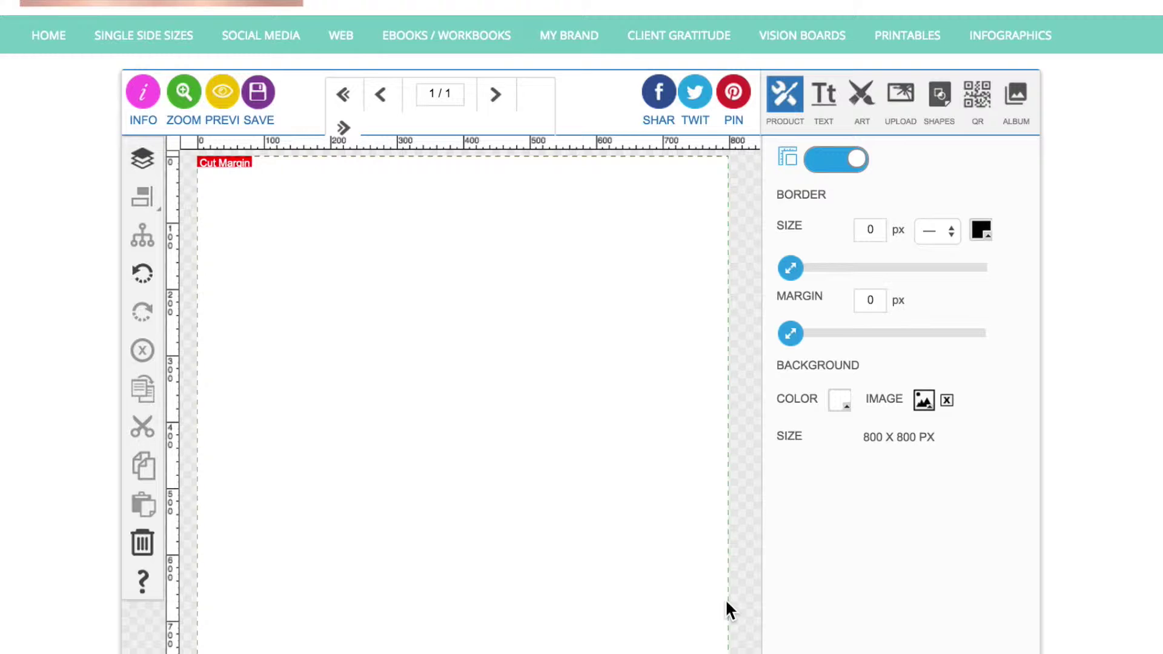
Open the gallery of uploaded images to add the typewriter photo.
click(901, 98)
Add the typewriter photo and enlarge it to 1203.5 × 802.43 px to cover the canvas.
click(820, 299)
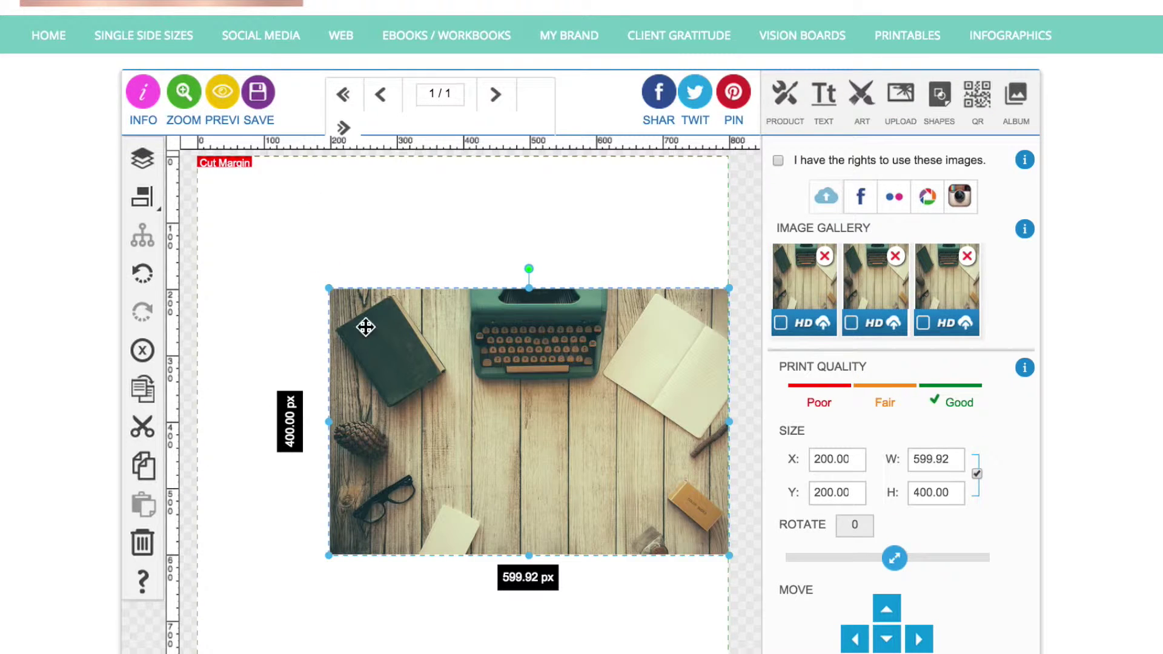
drag(324, 285, 209, 193)
drag(259, 239, 261, 203)
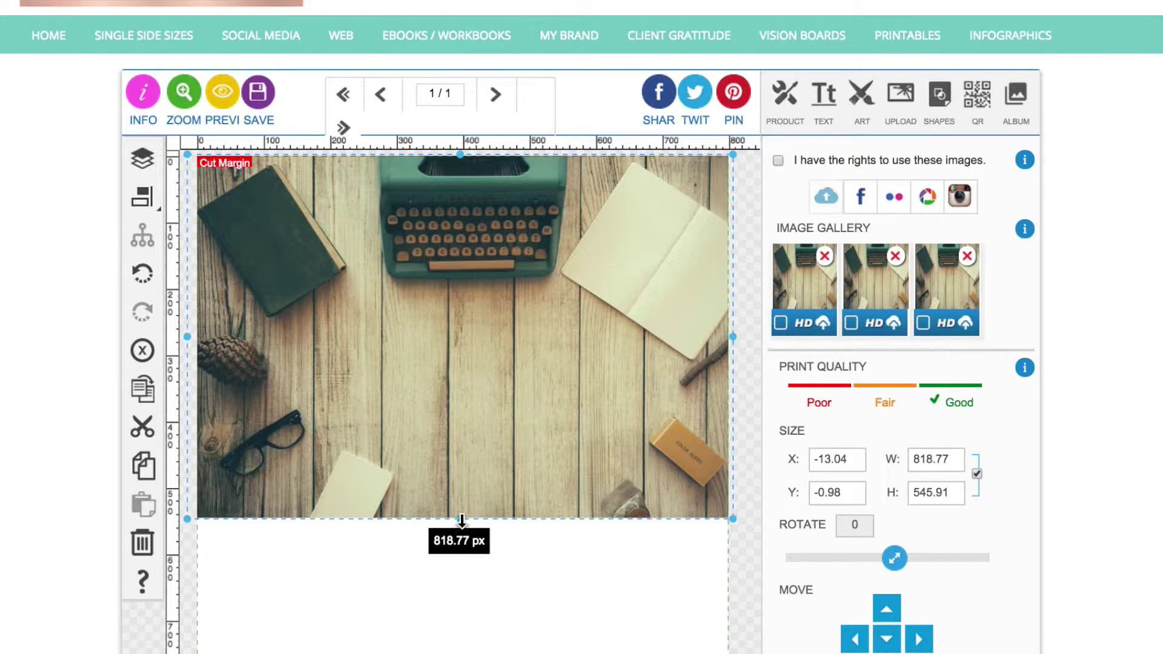
drag(465, 519, 463, 653)
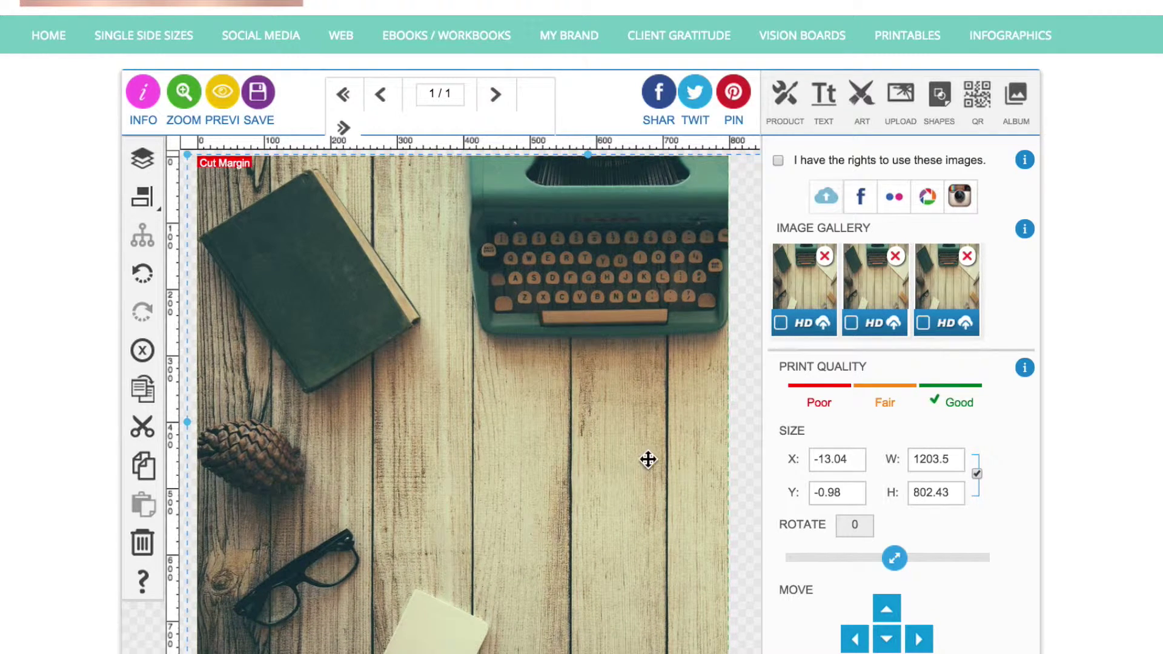
drag(648, 459, 645, 458)
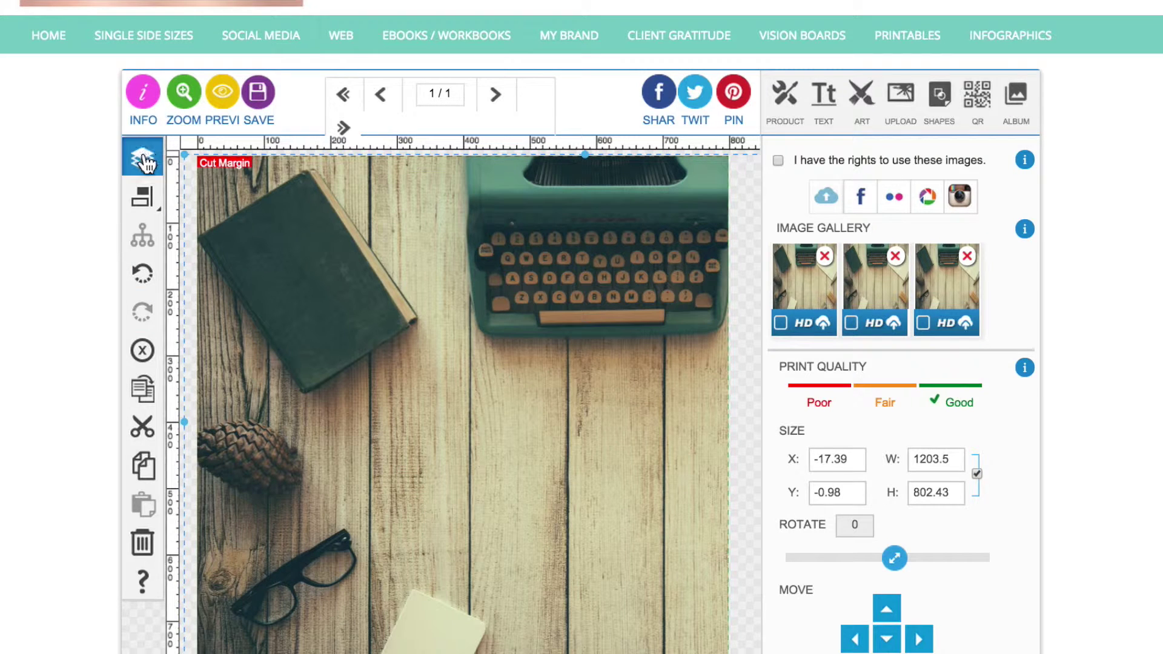
Lock the photo layer in the layer list.
click(143, 159)
click(989, 198)
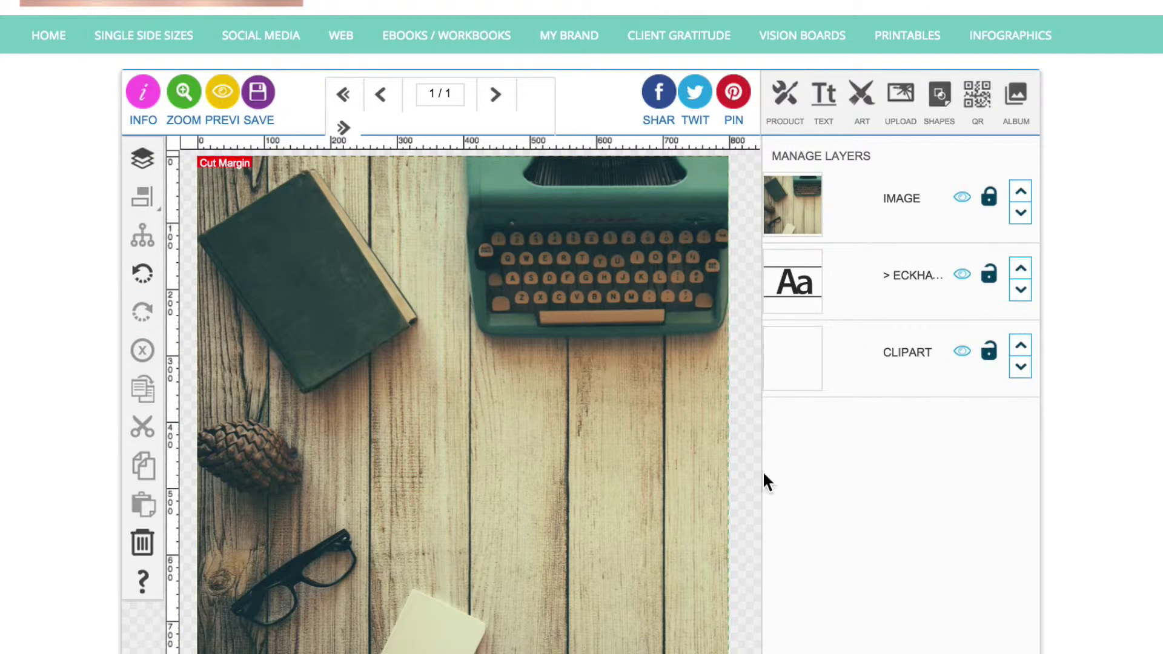
click(785, 95)
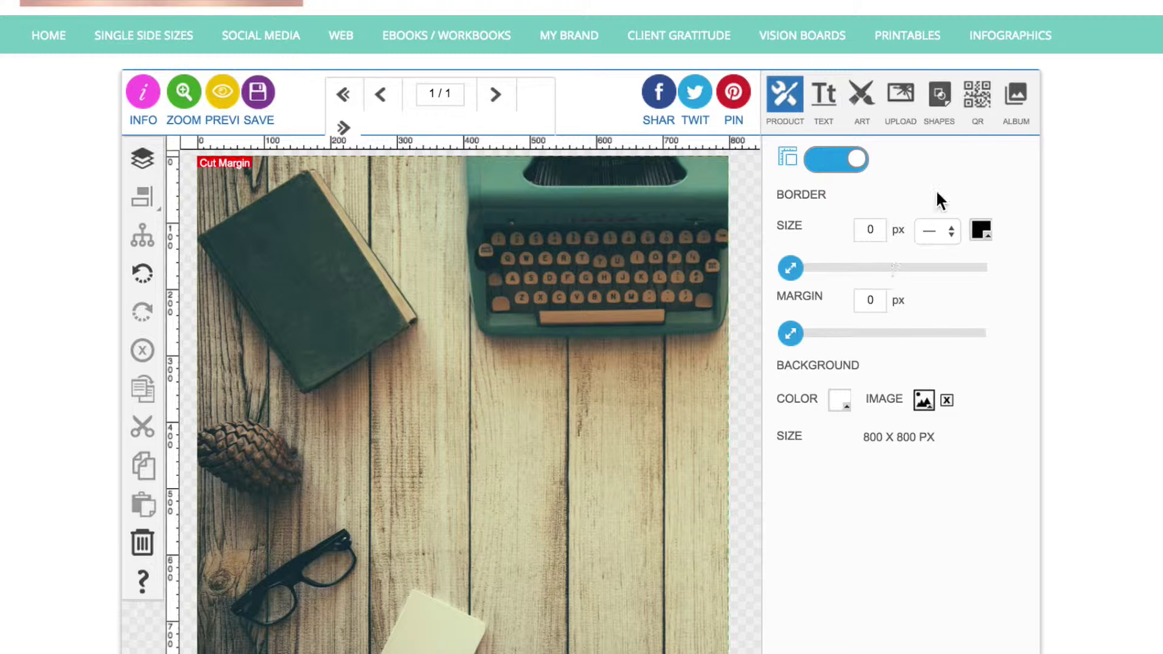
Draw a borderless filled rectangle covering the whole canvas.
click(938, 97)
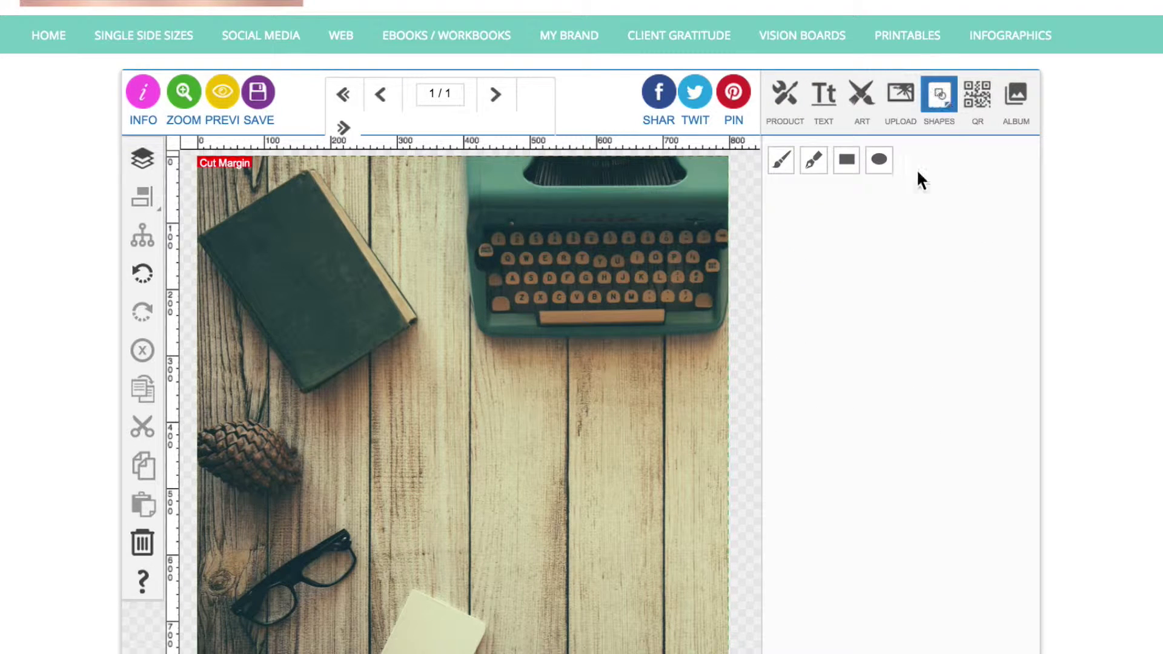
click(847, 163)
click(848, 205)
drag(189, 152, 755, 594)
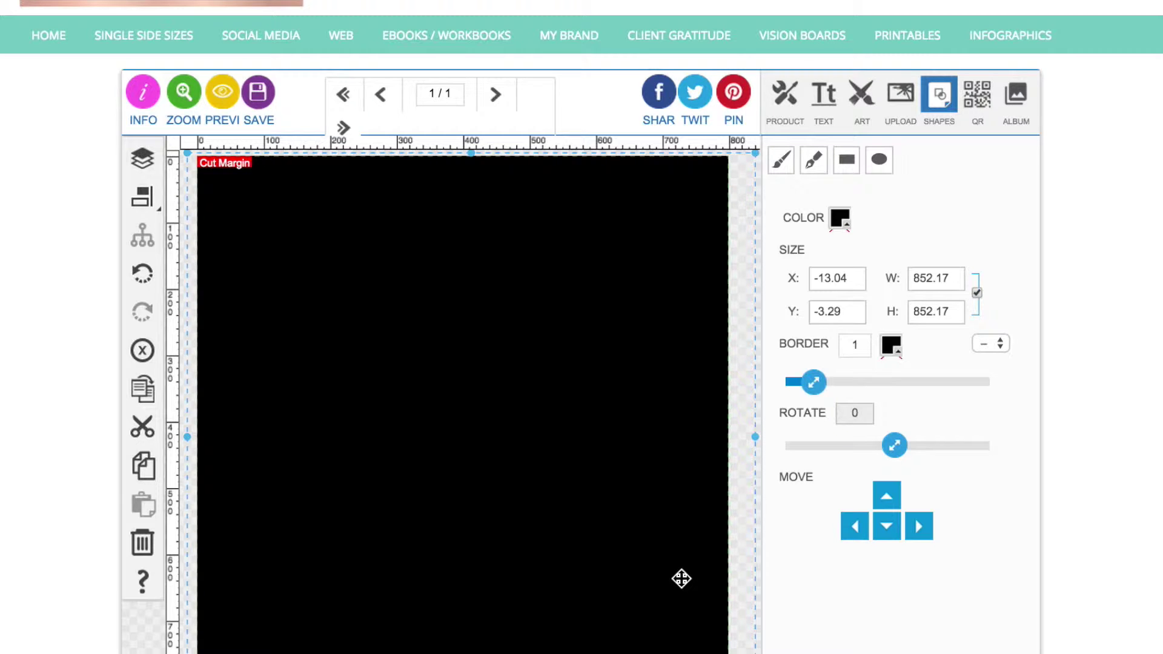
drag(681, 576, 679, 573)
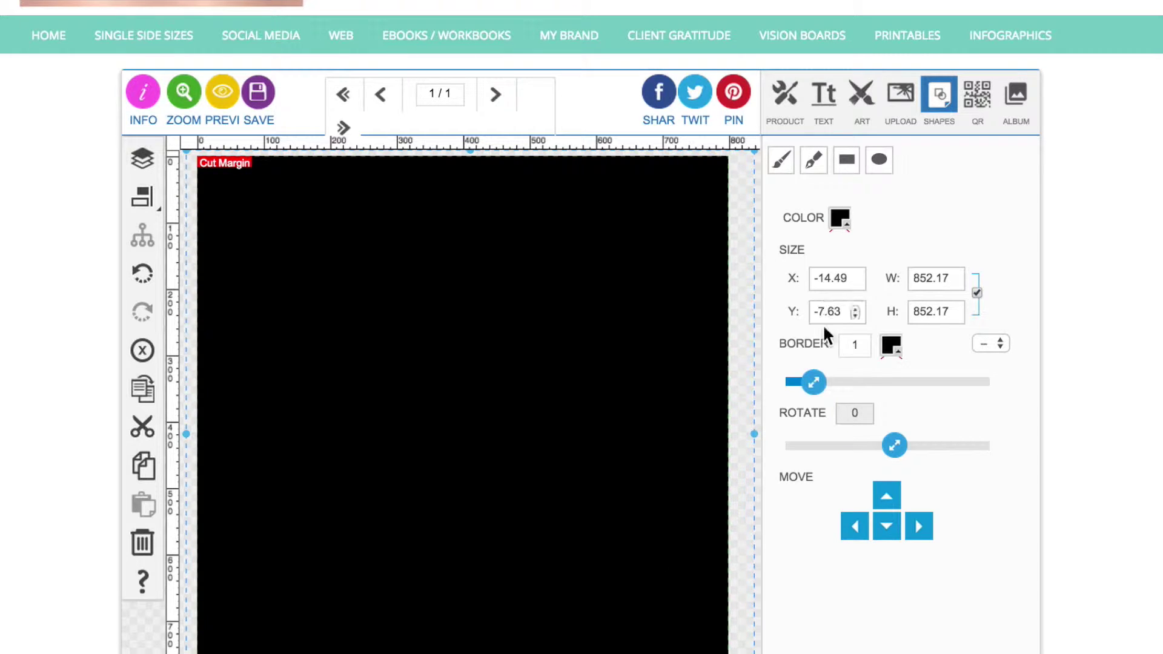
drag(812, 383, 731, 383)
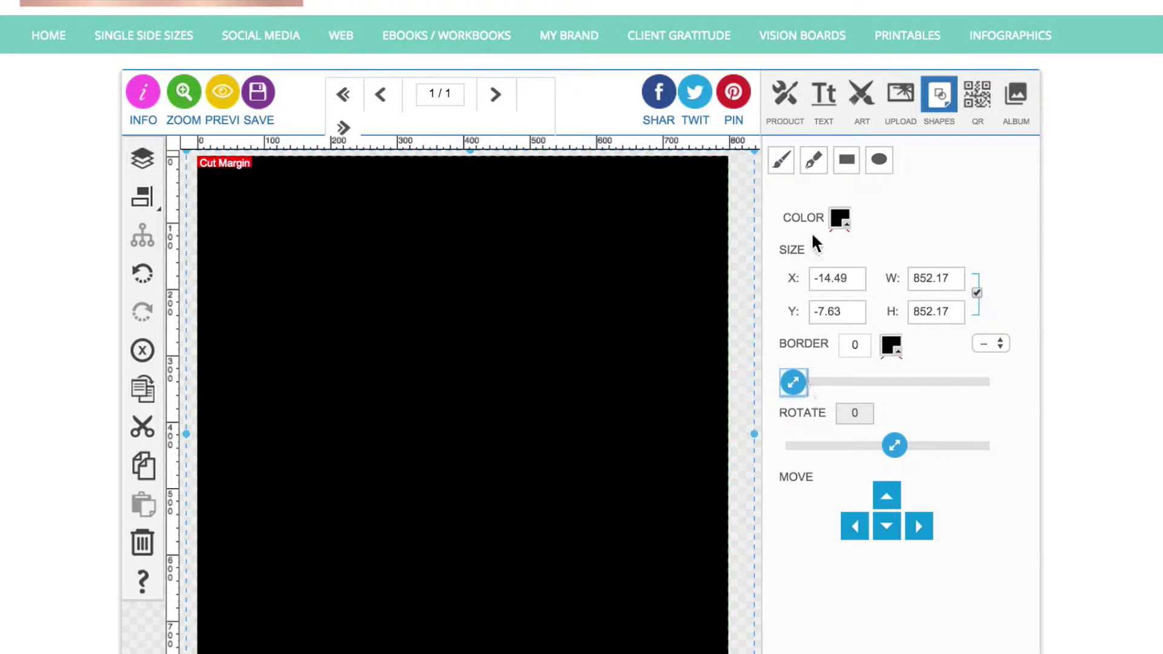
Fill the rectangle with teal #67ceb9 at 50% opacity and shift it left.
click(839, 219)
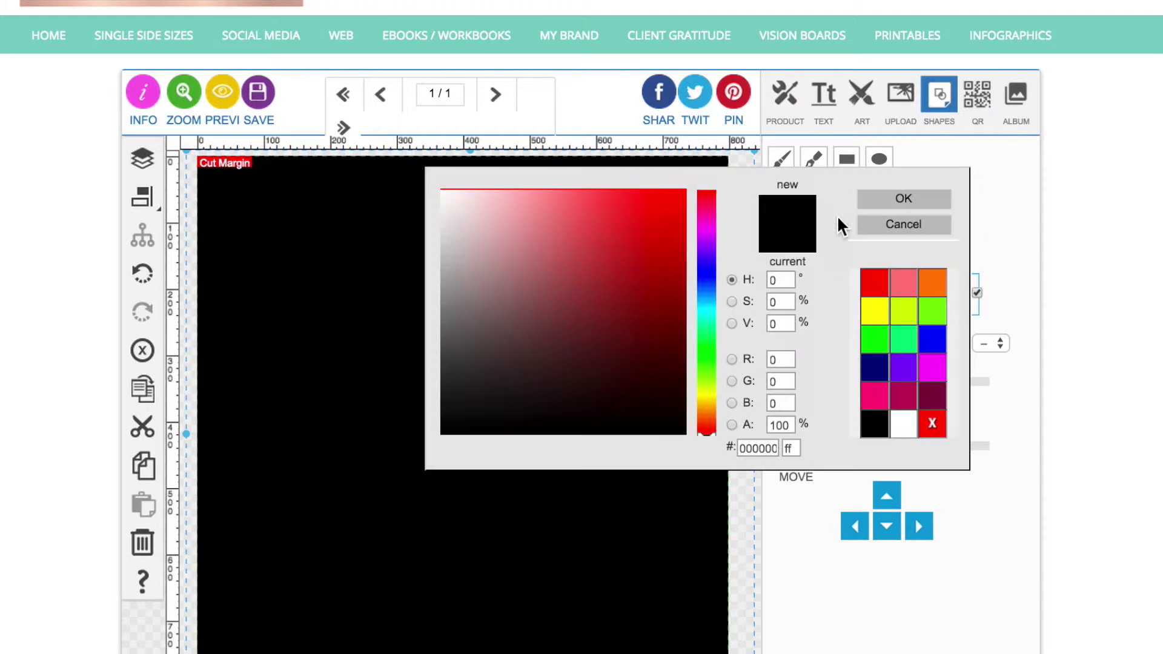
double_click(764, 448)
text(67ceb9)
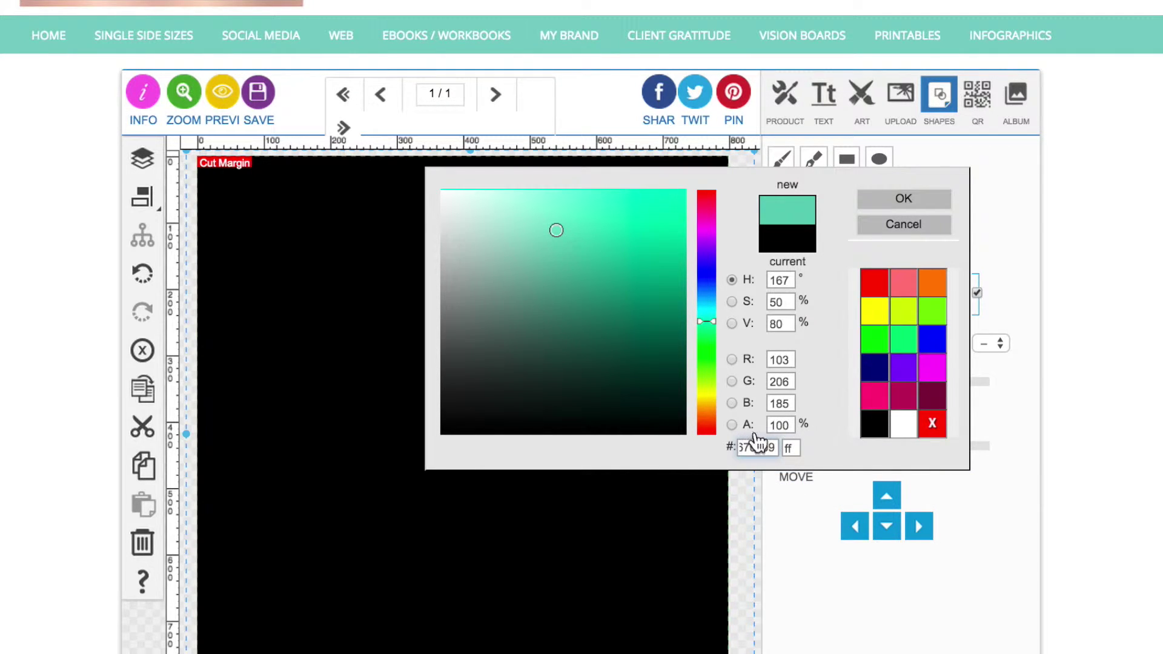
double_click(782, 424)
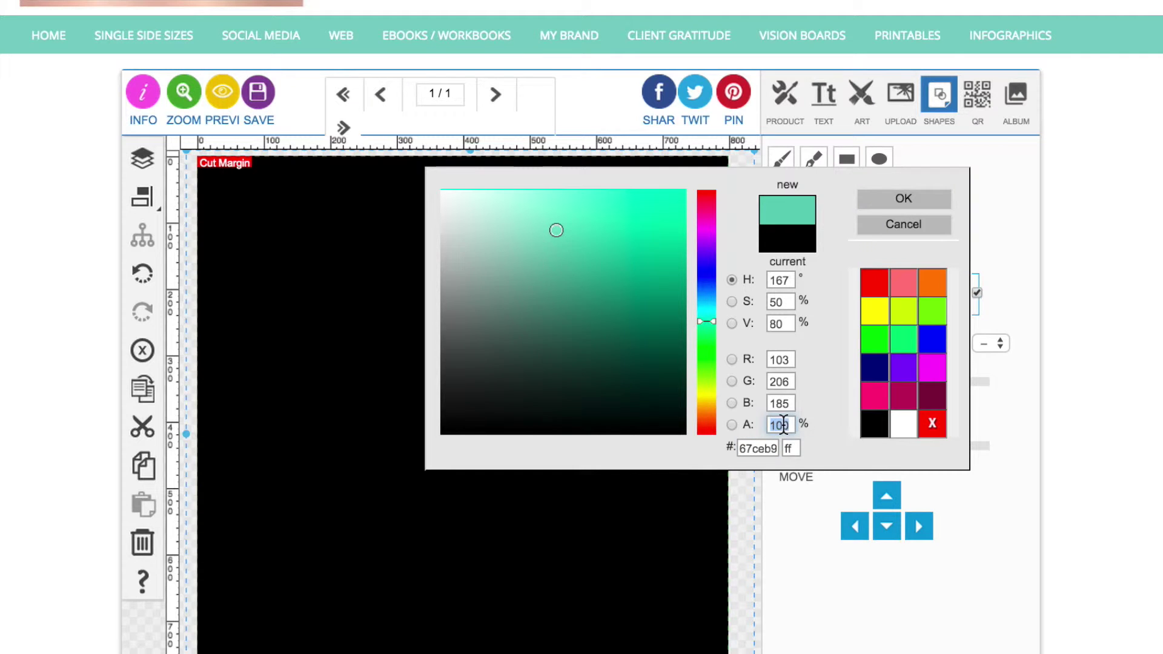
text(50)
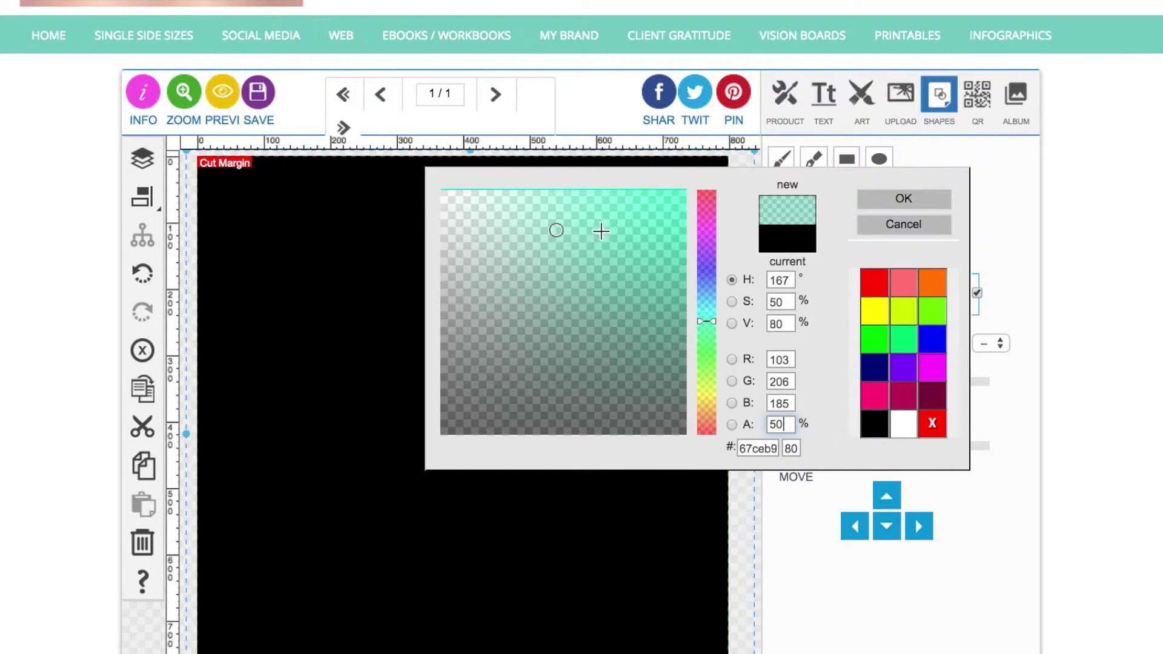
click(917, 206)
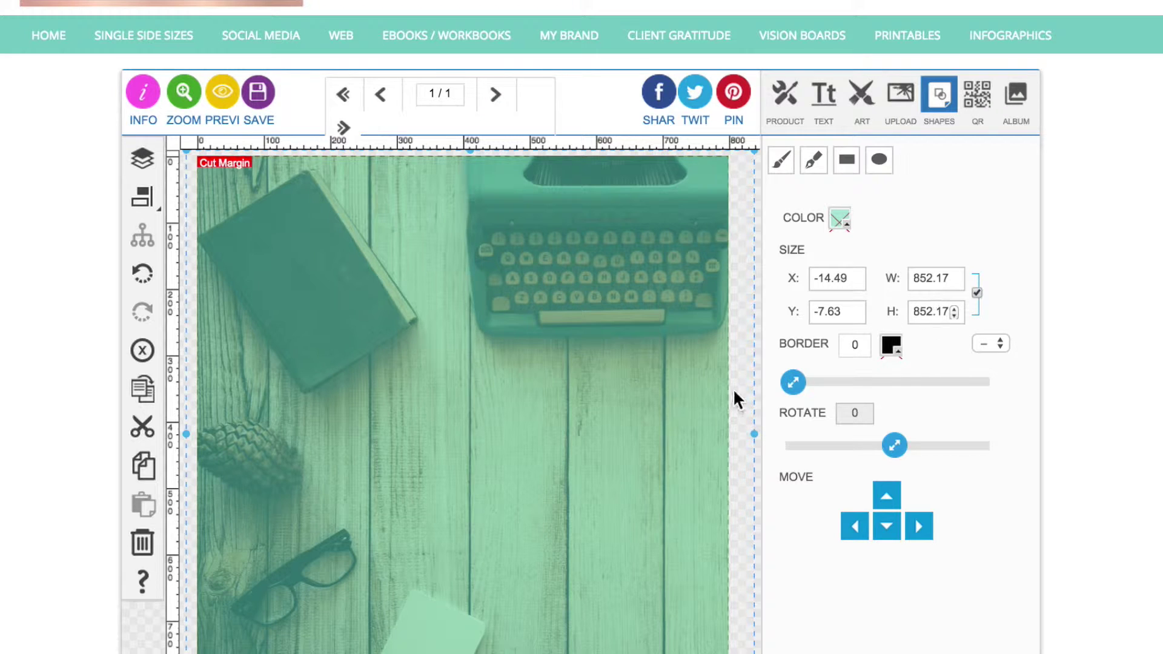
click(853, 527)
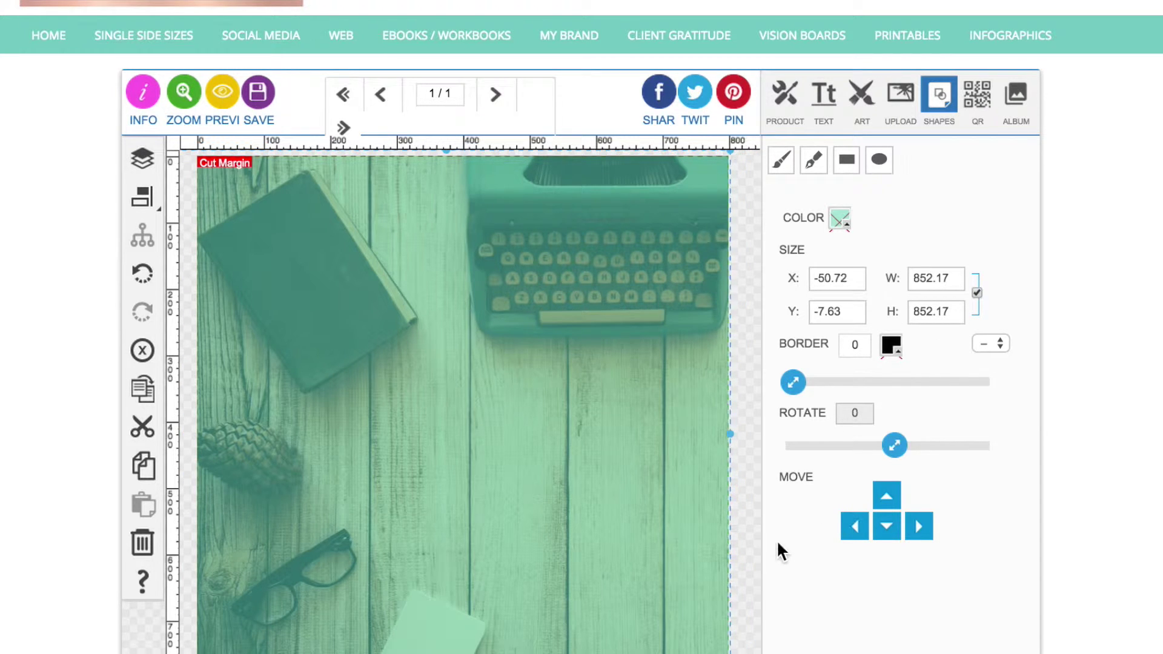
Select the off-canvas quote from the layer list and move it onto the canvas.
click(759, 507)
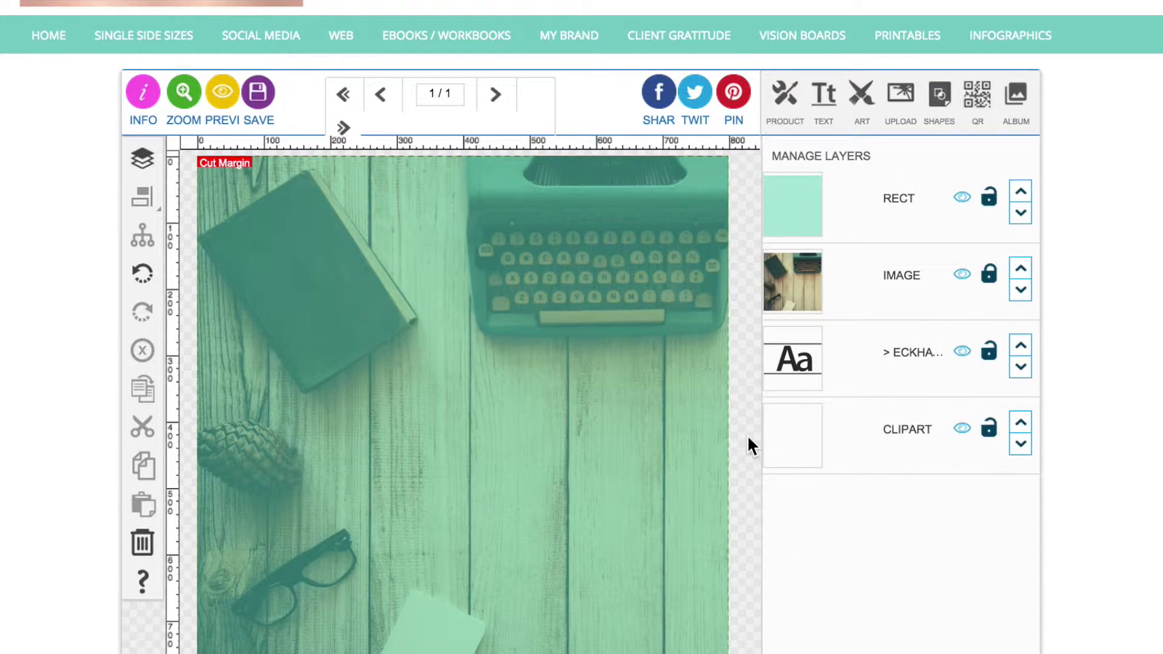
click(736, 287)
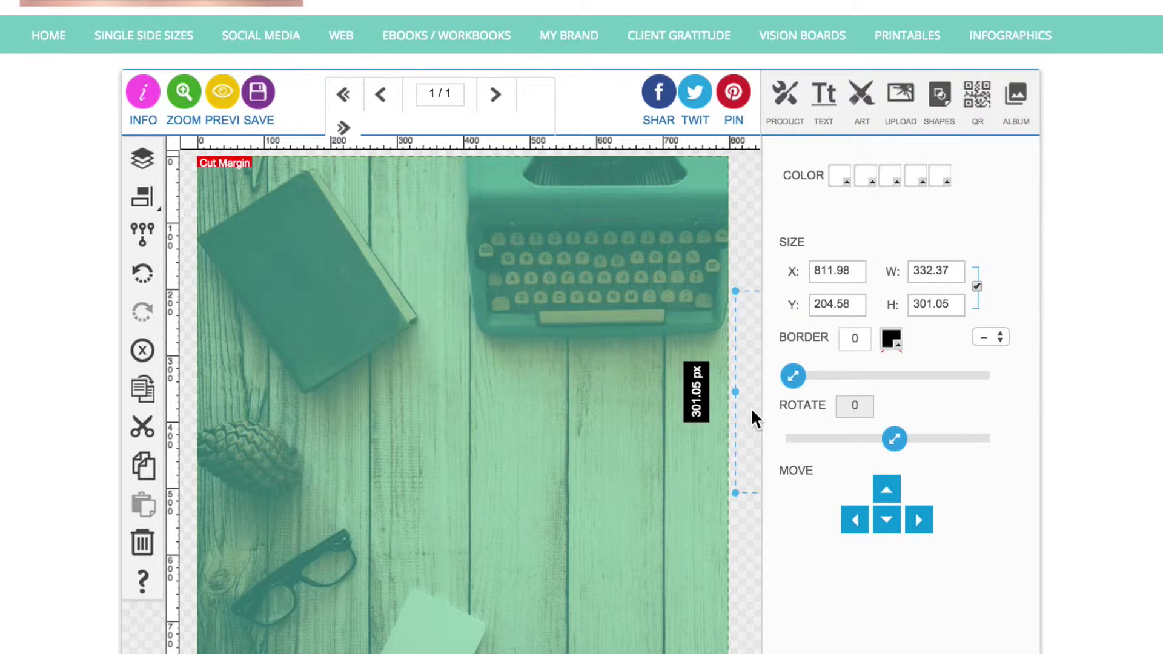
click(860, 518)
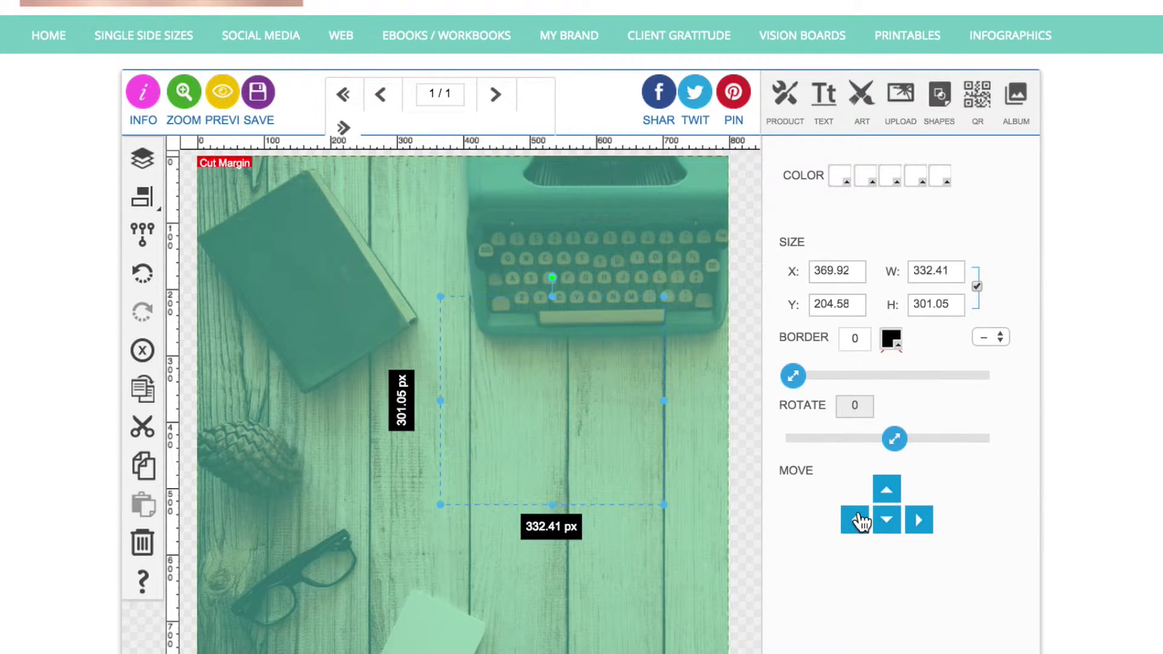
Raise the quote layer above the teal overlay and move it left.
click(139, 158)
click(1023, 424)
click(1023, 344)
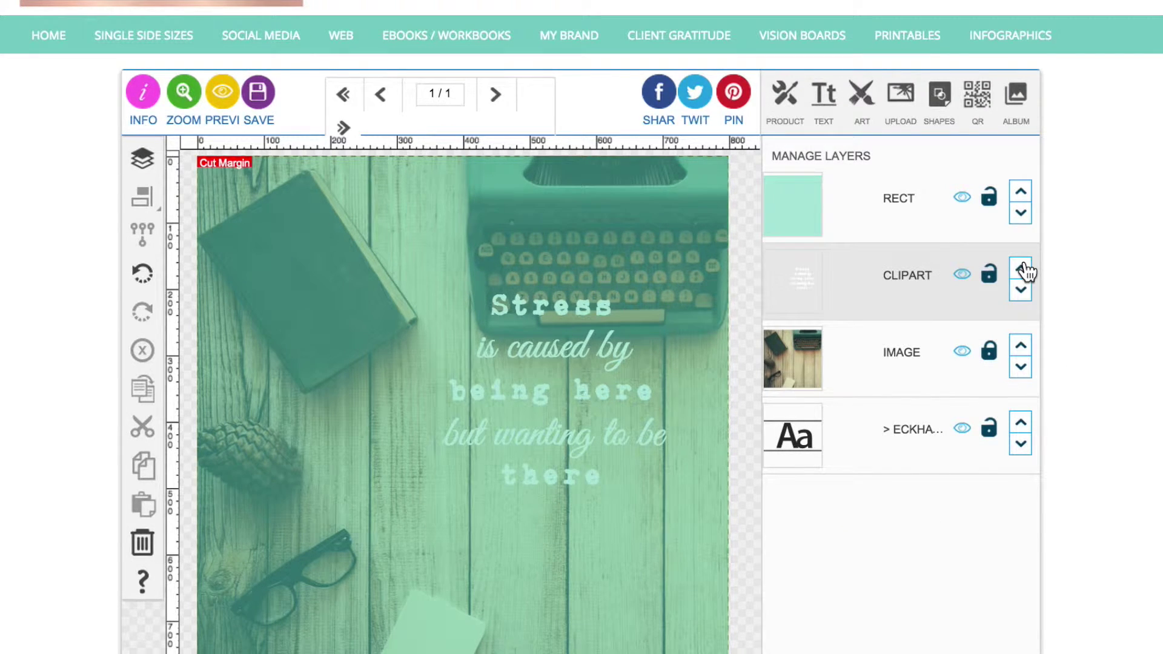
click(1024, 270)
drag(600, 345, 499, 367)
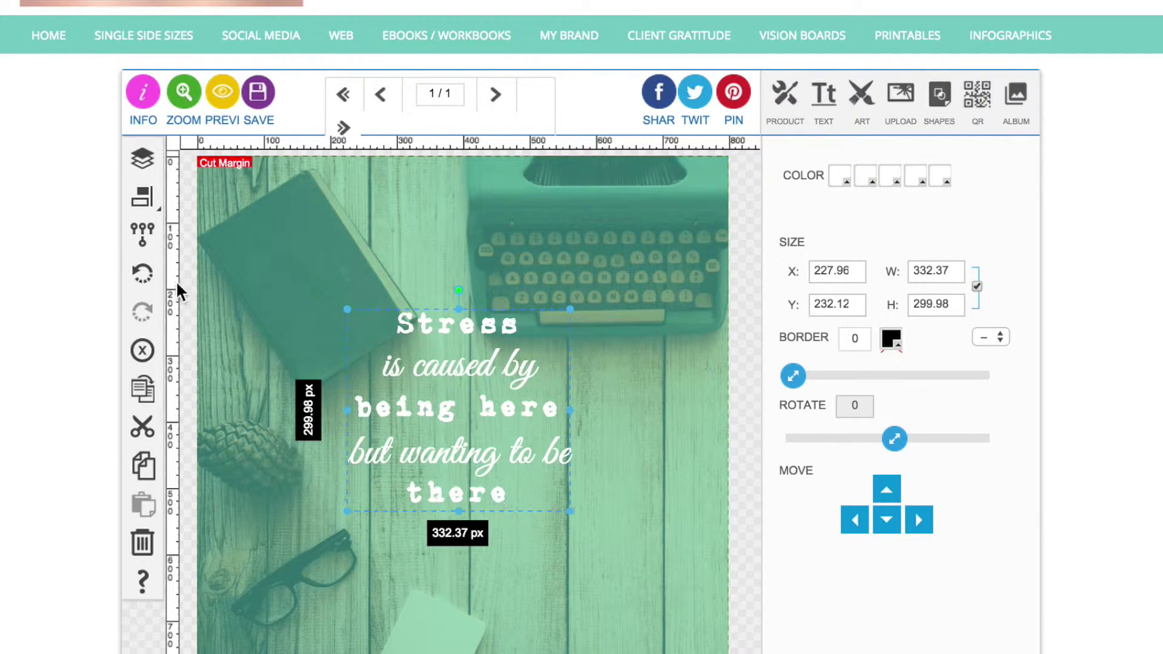
Centre the quote horizontally and vertically on the page.
click(143, 196)
click(226, 195)
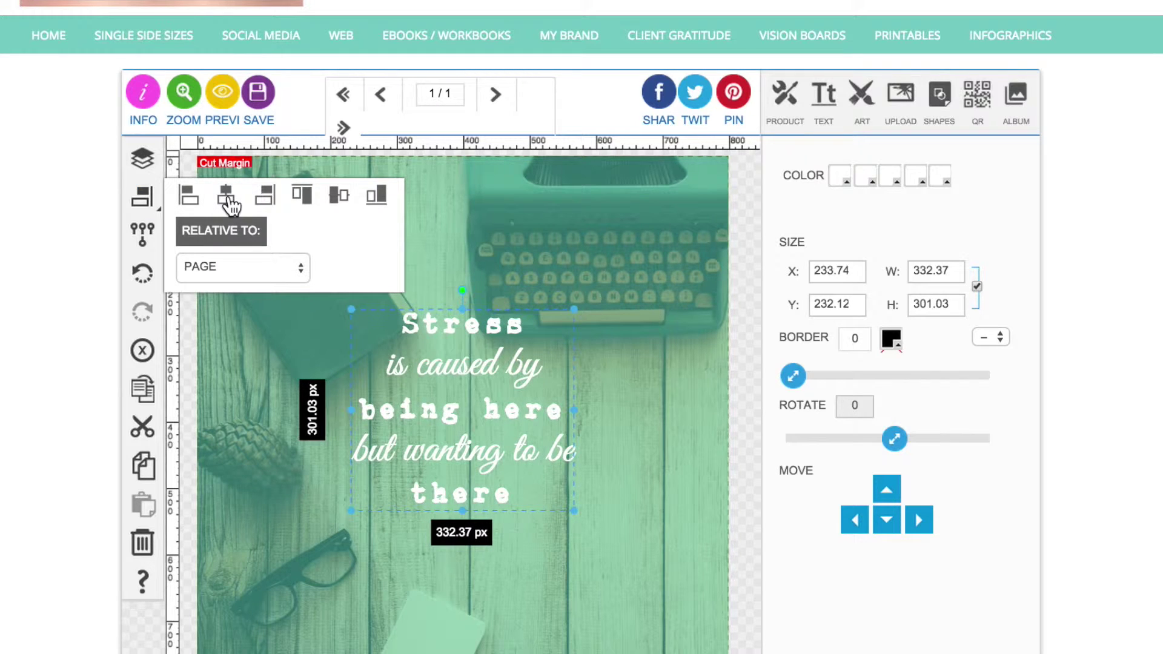
click(340, 200)
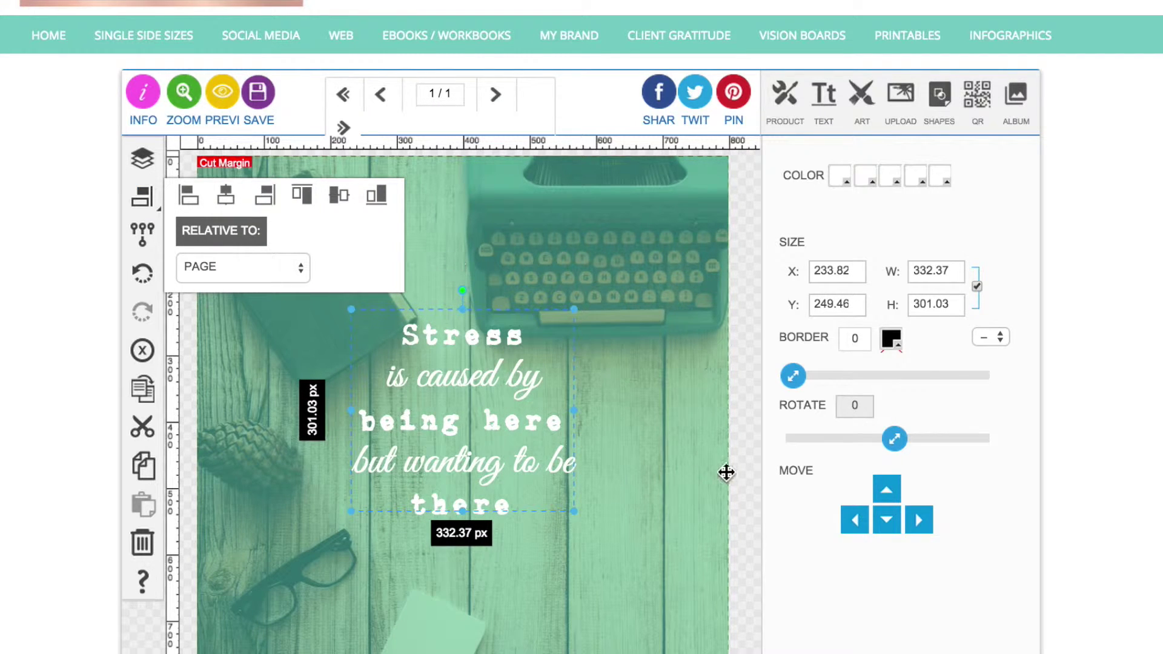
click(740, 431)
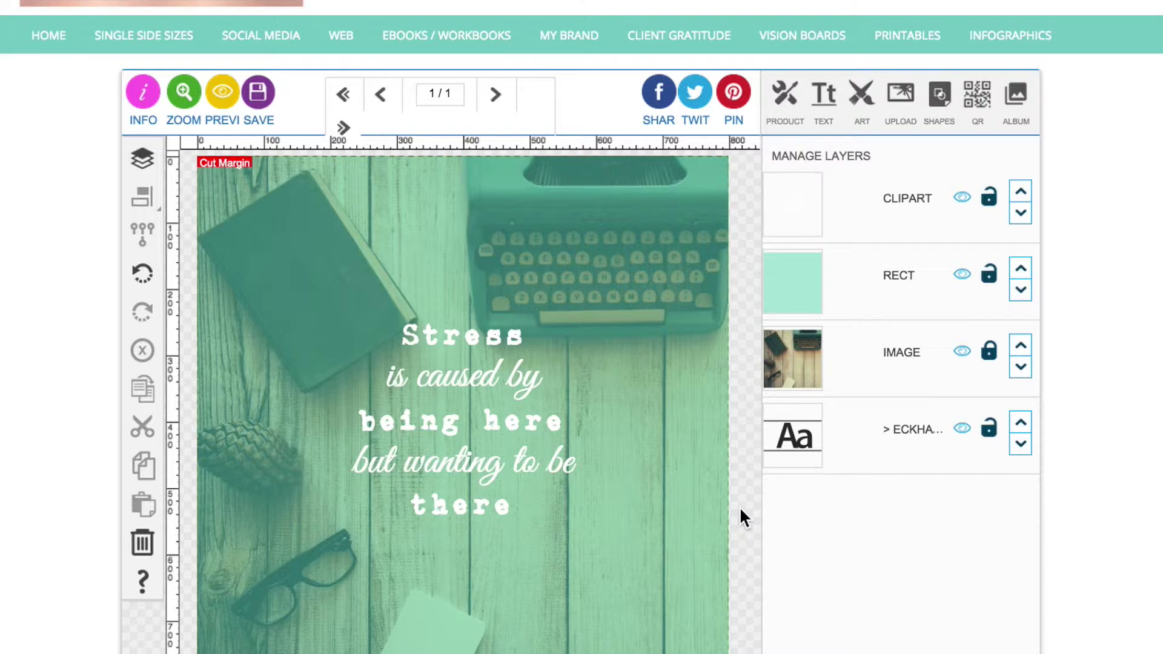
Open the shape drawing tools.
click(939, 97)
Draw a square around the quote with transparent fill and a white border of 7.
click(845, 173)
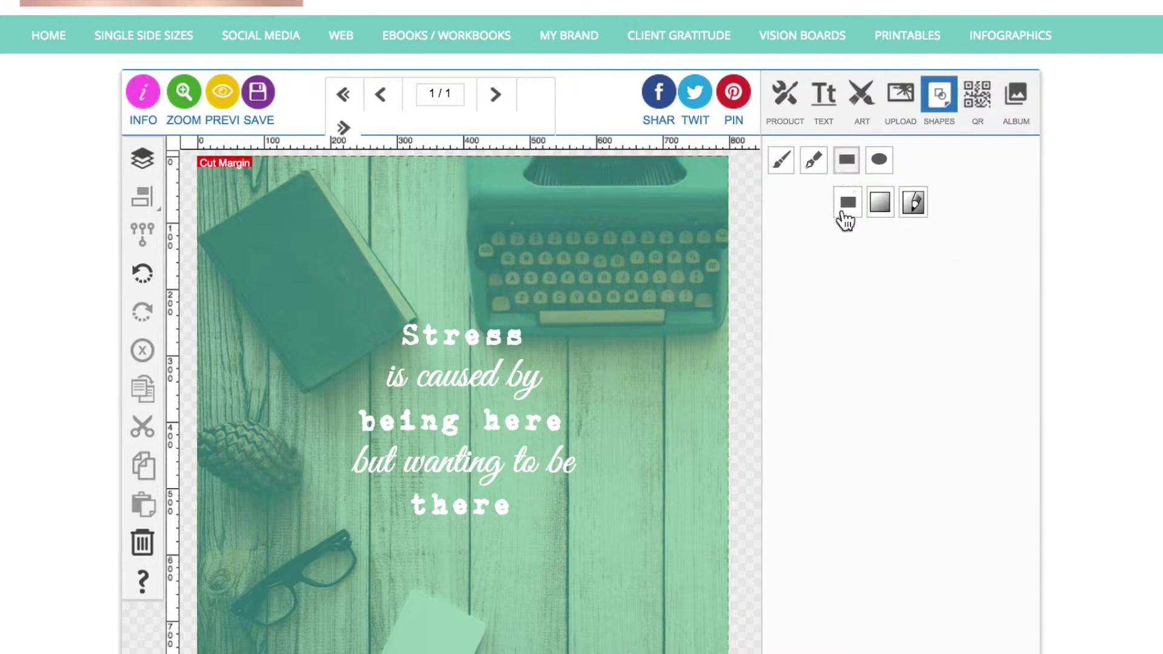
click(846, 202)
drag(316, 287, 605, 532)
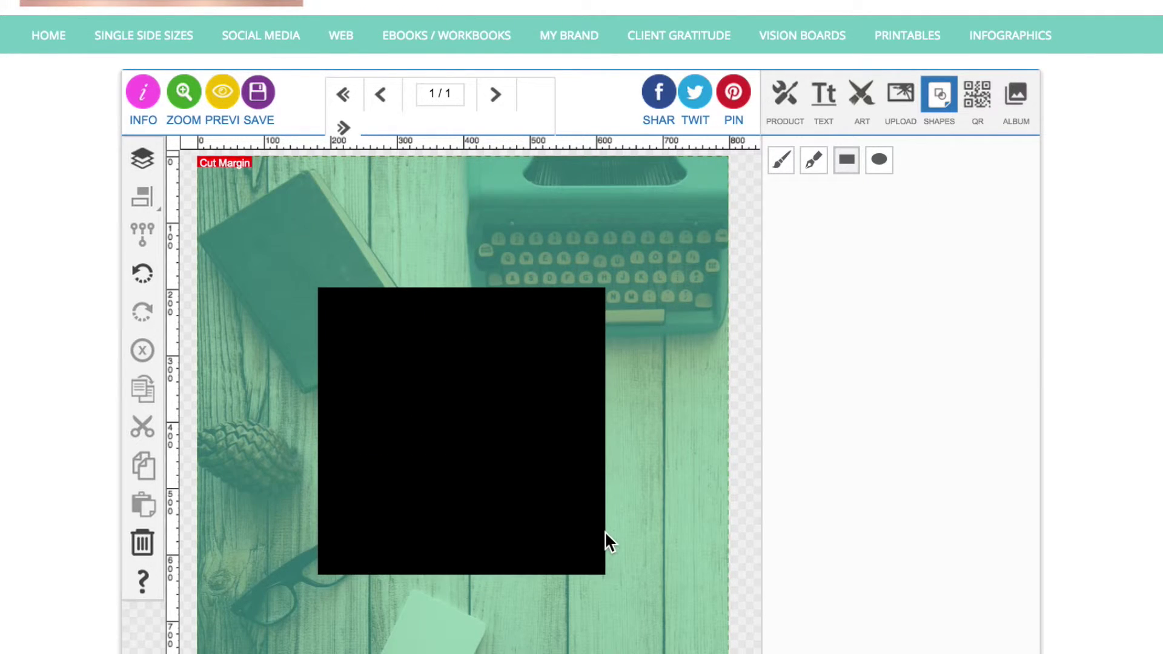
click(840, 220)
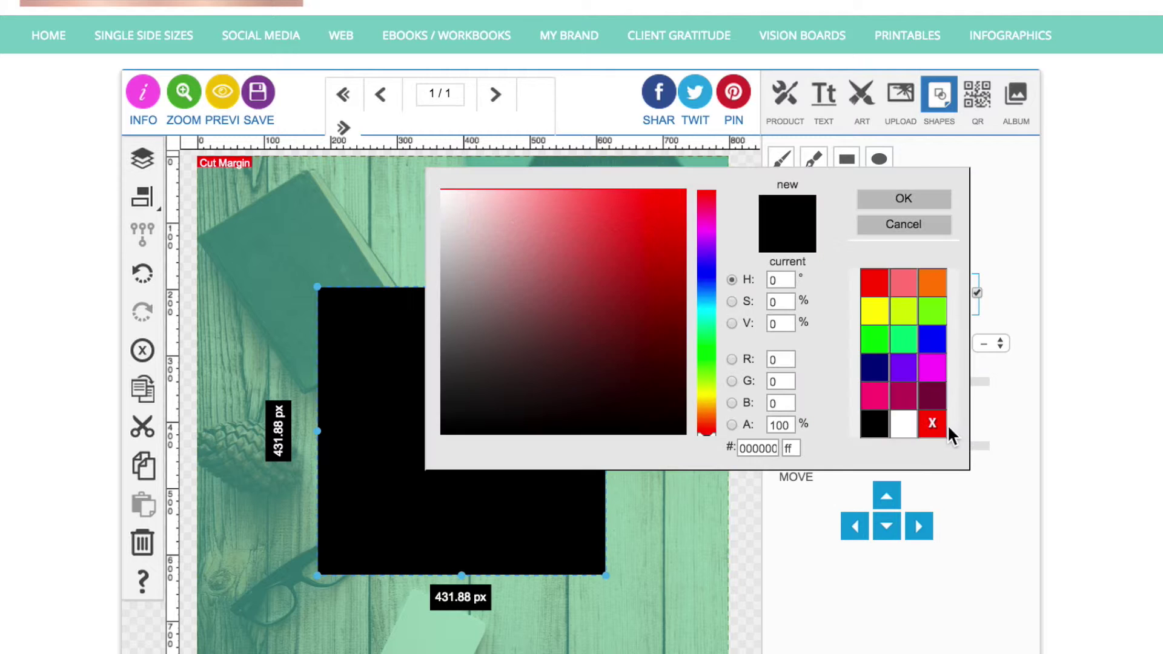
click(931, 424)
click(903, 199)
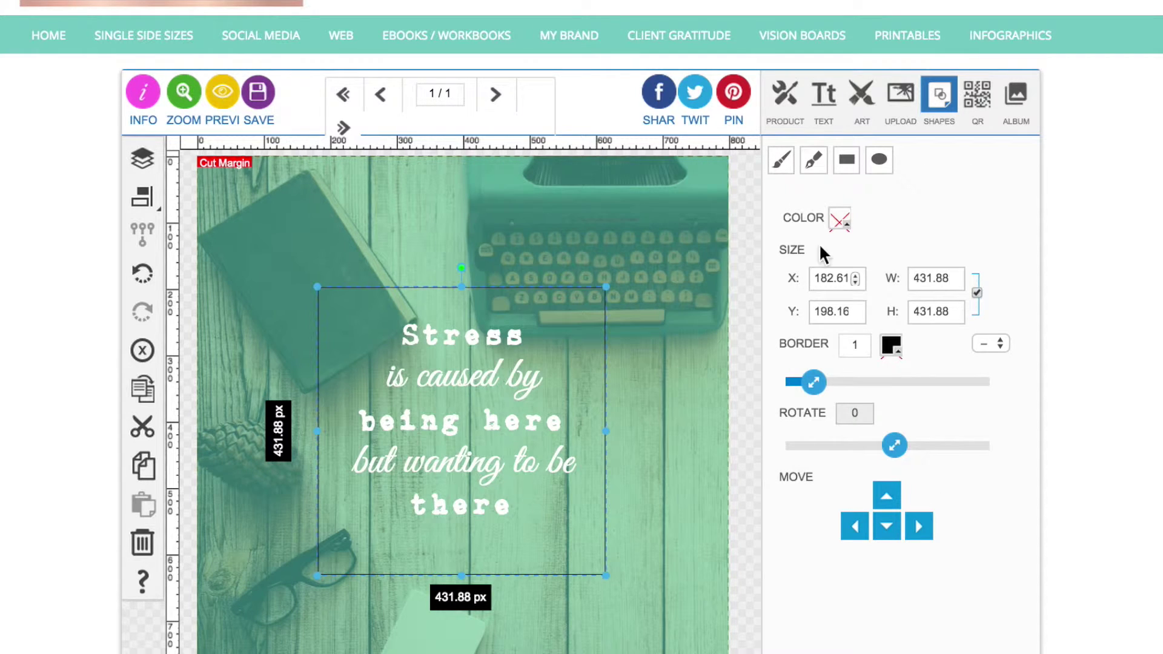
click(890, 346)
click(901, 427)
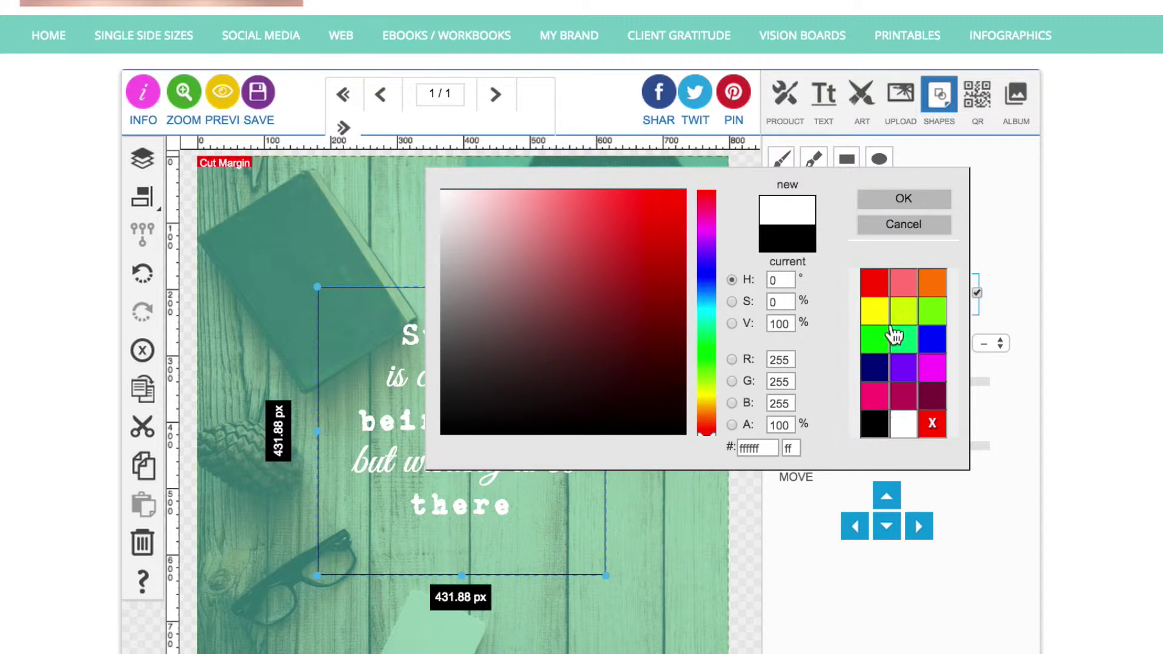
click(902, 200)
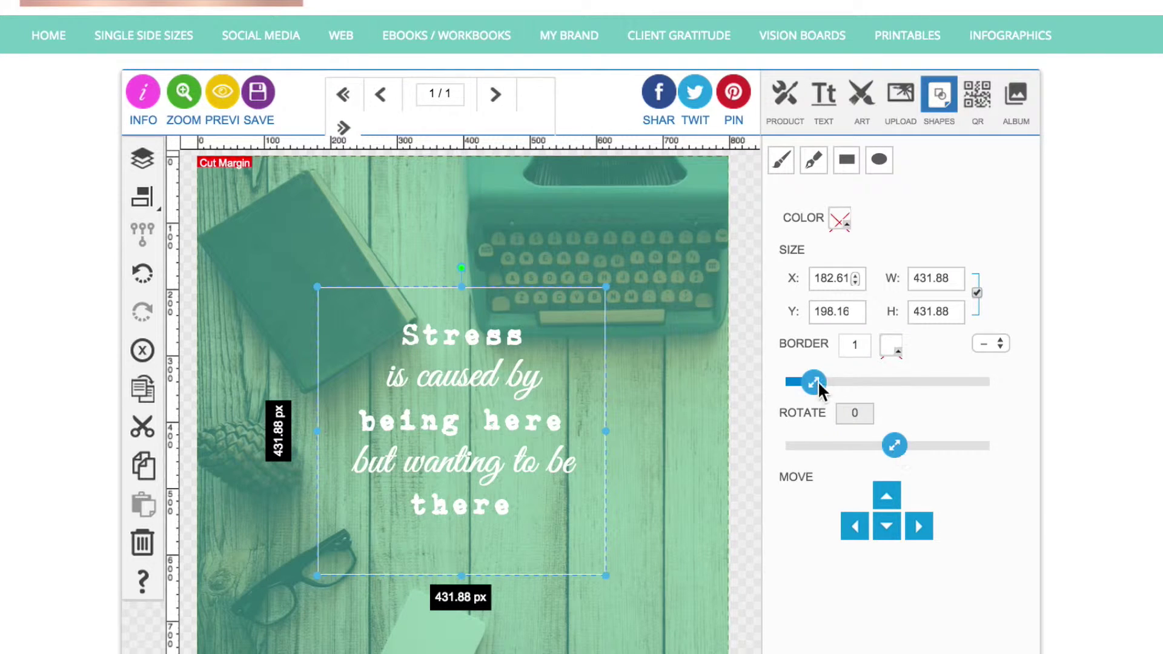
drag(814, 381, 936, 382)
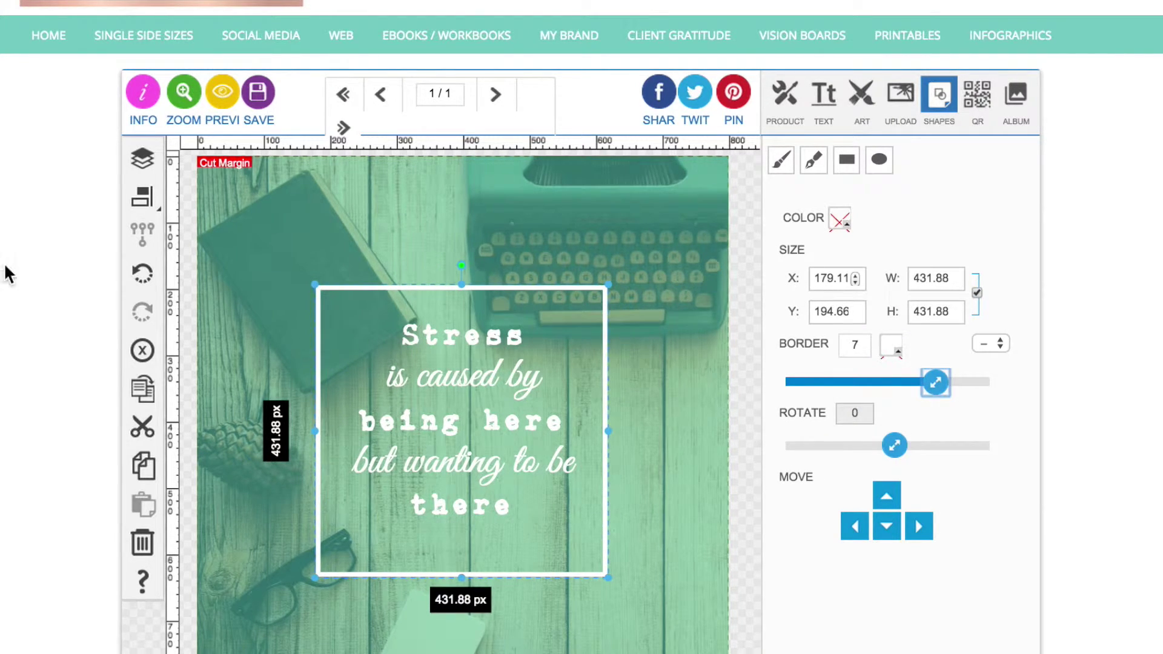
Duplicate the frame, shrink the copy to 397.10 px, and centre it on the page.
click(144, 389)
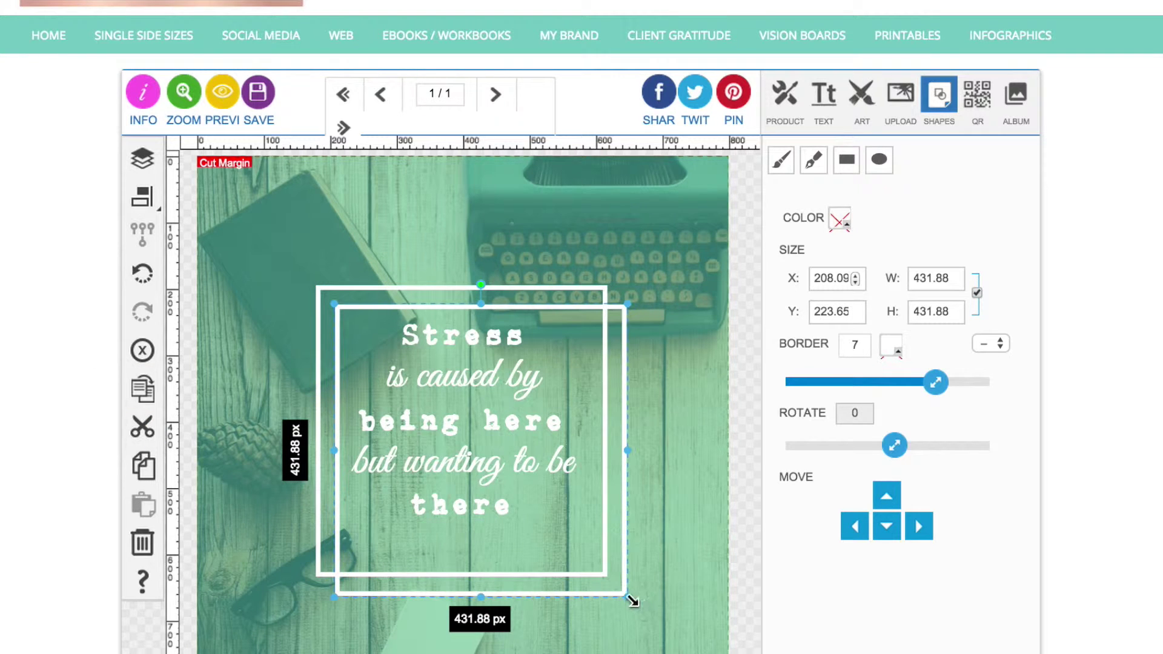
drag(632, 600, 608, 576)
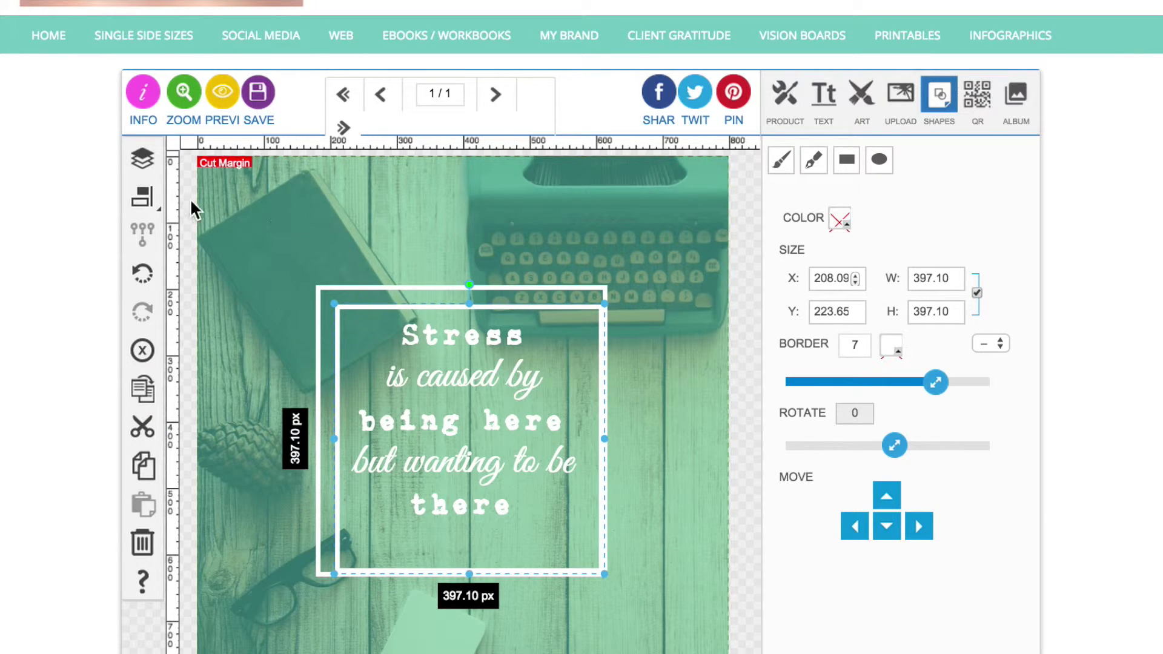
click(142, 195)
click(228, 197)
click(343, 199)
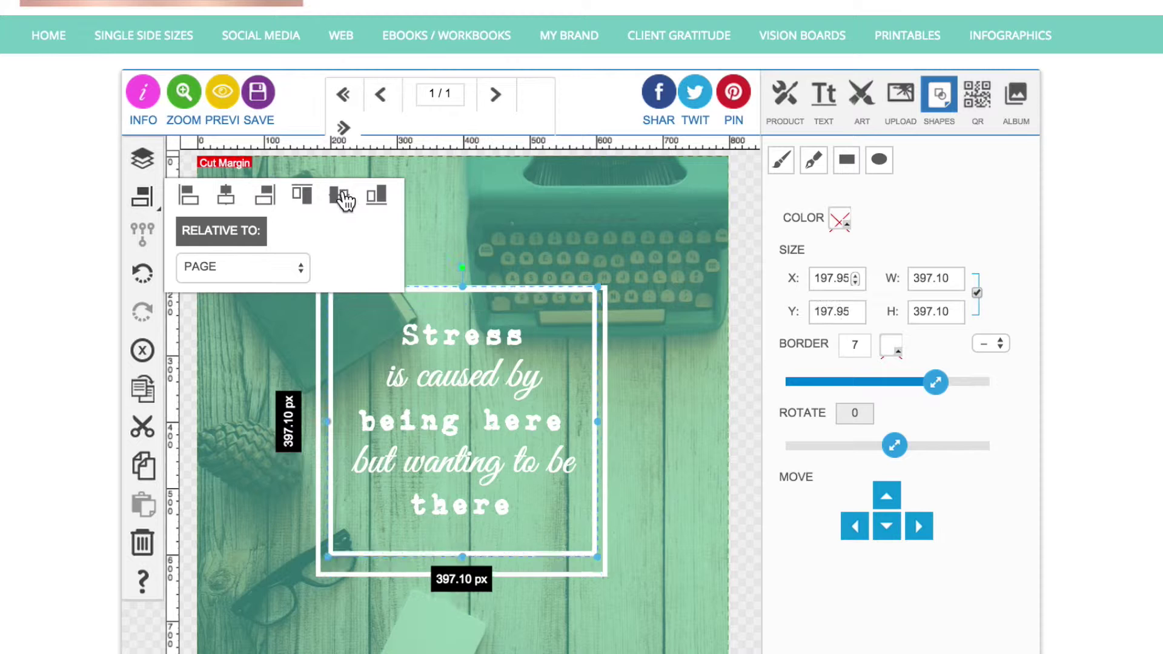
Centre the outer frame vertically and thin the inner frame's border to 3.
click(317, 467)
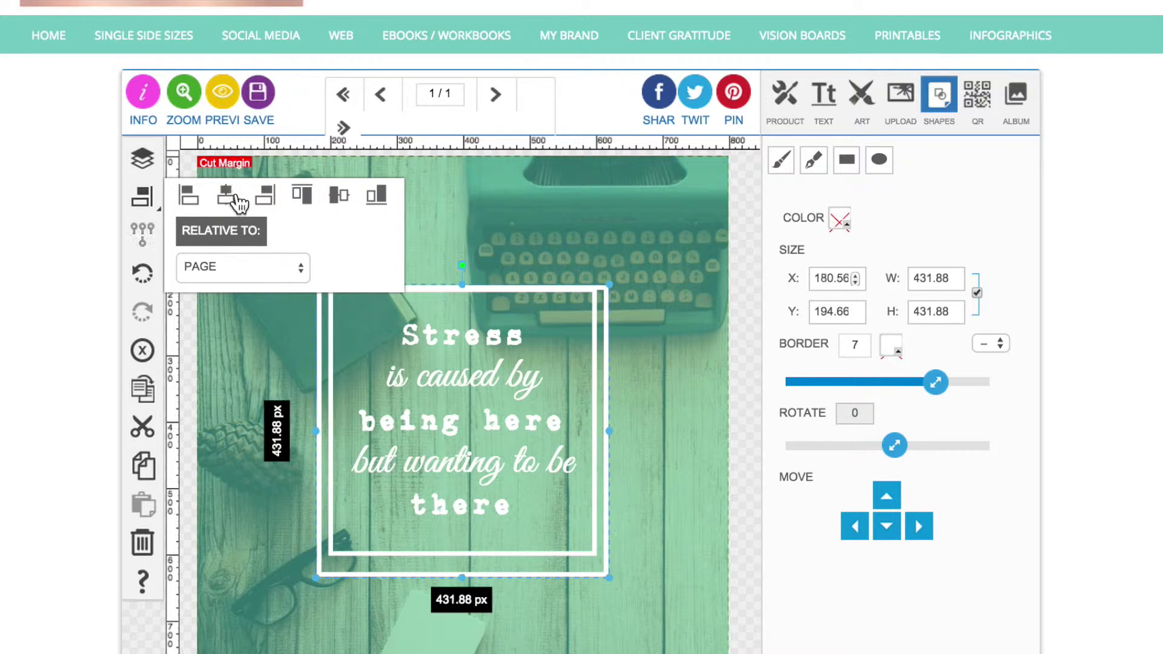
click(339, 194)
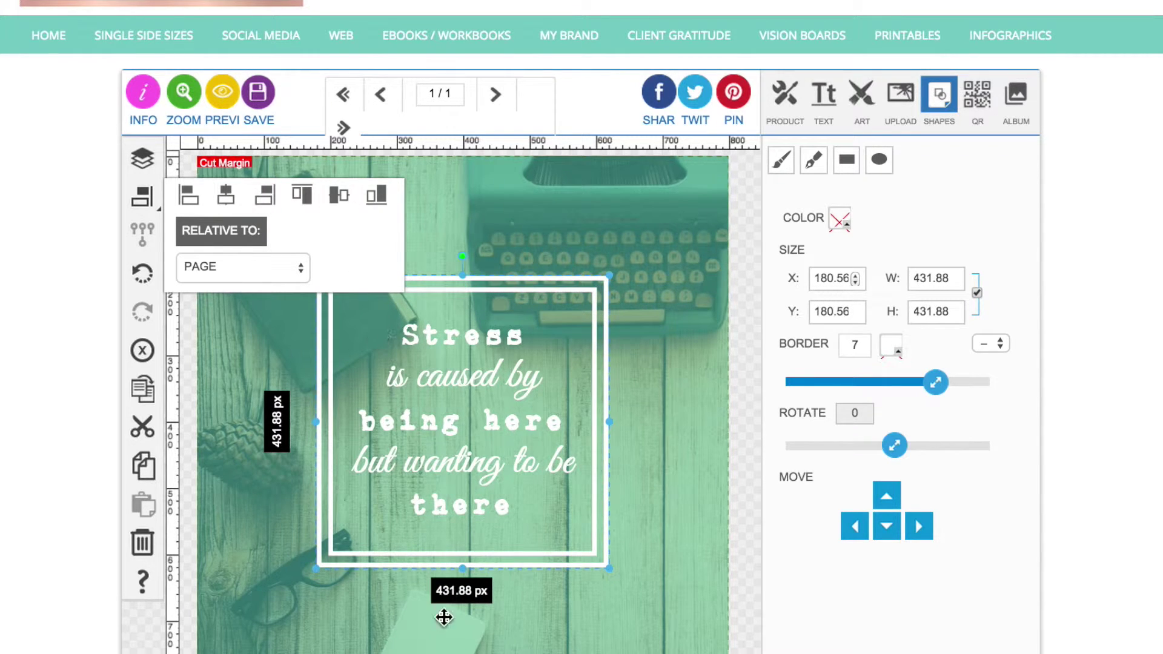
click(418, 554)
drag(937, 379, 856, 381)
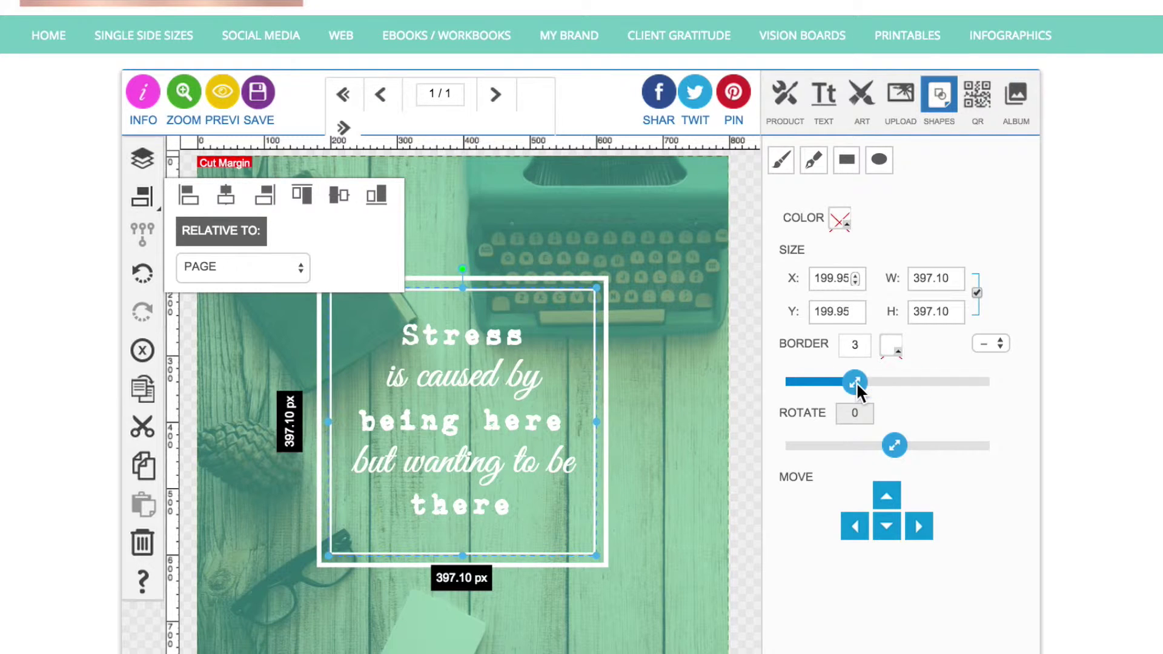
click(751, 434)
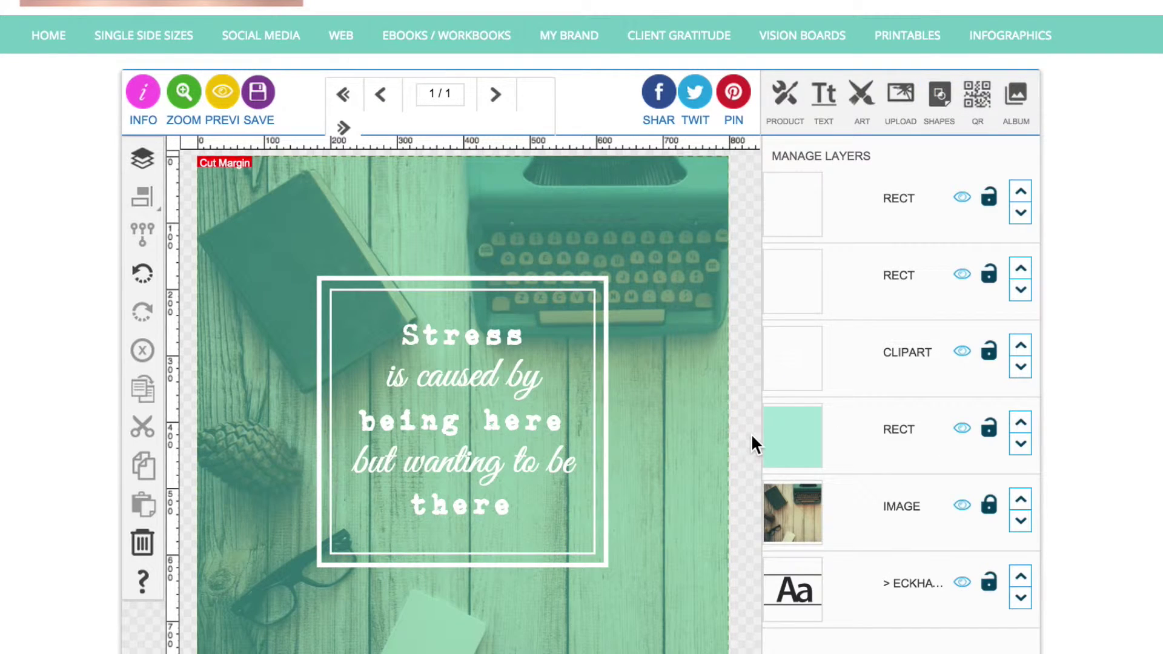
Reorder the layers so both white frames sit above the teal overlay.
click(489, 472)
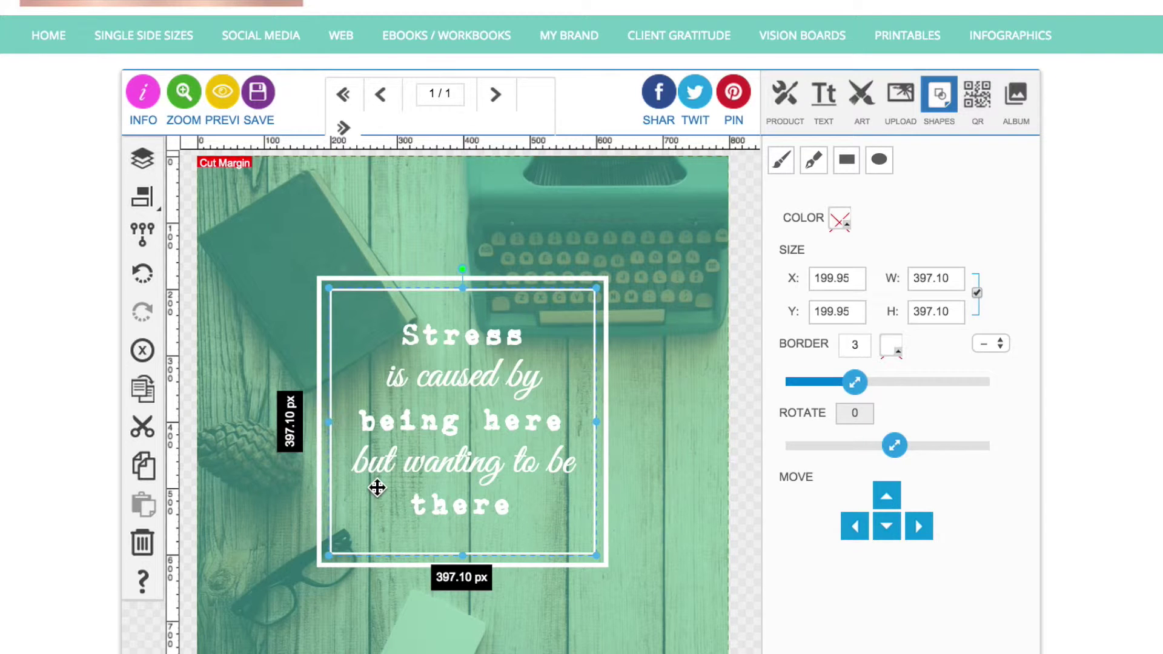
click(143, 159)
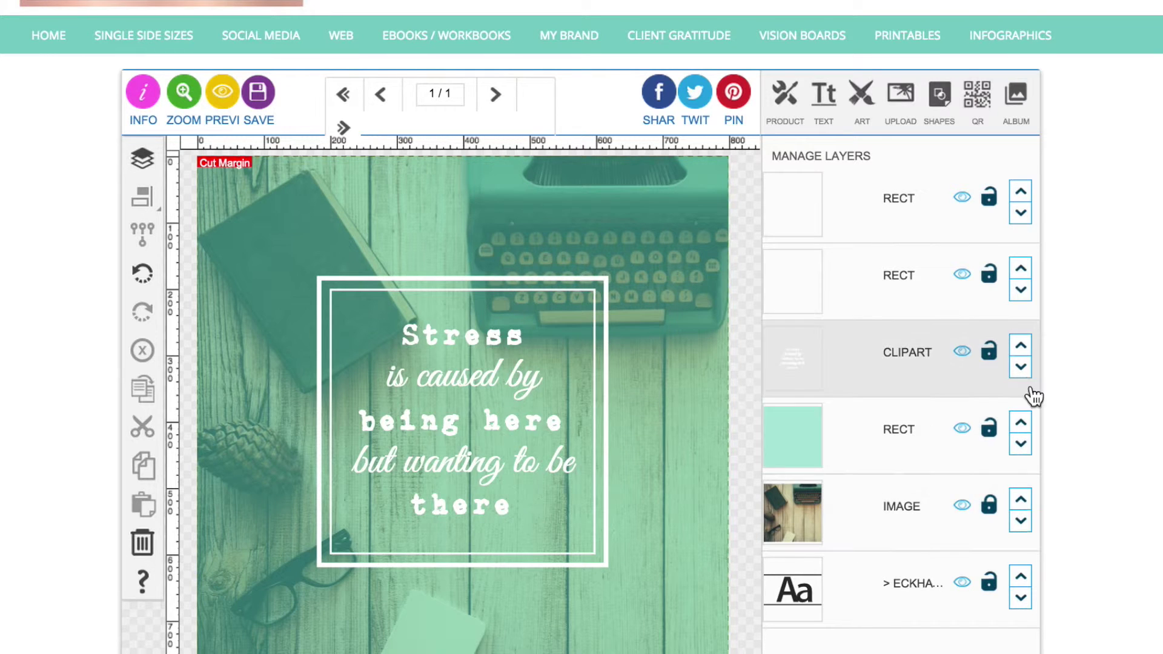
scroll(991, 459, down, 2)
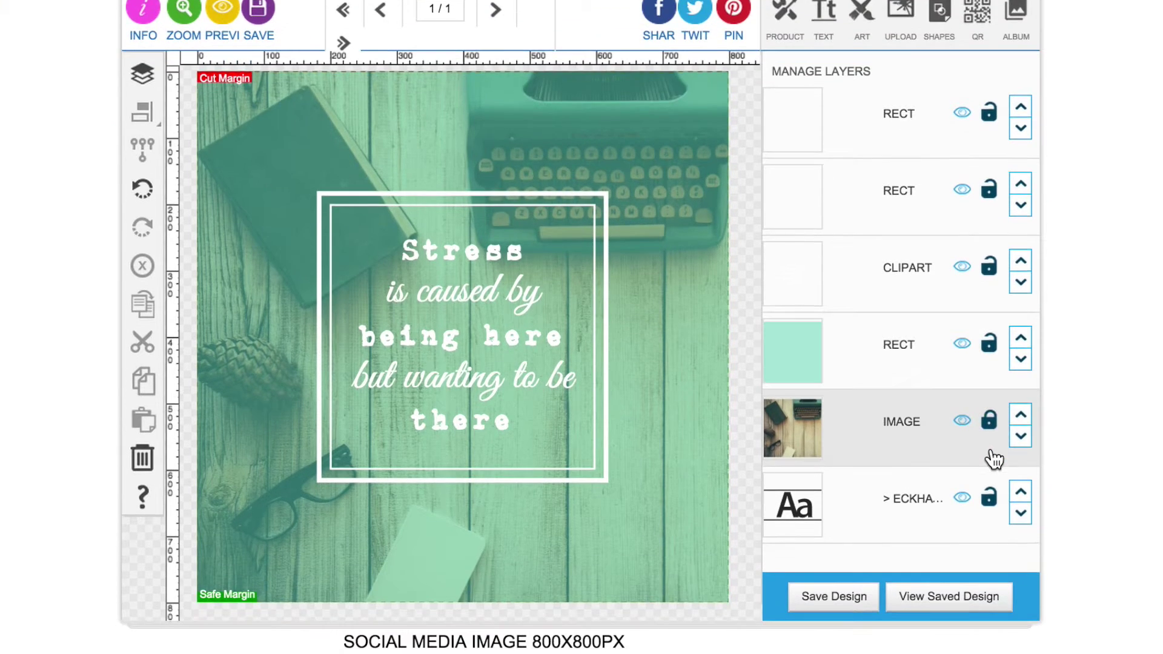
scroll(991, 459, up, 2)
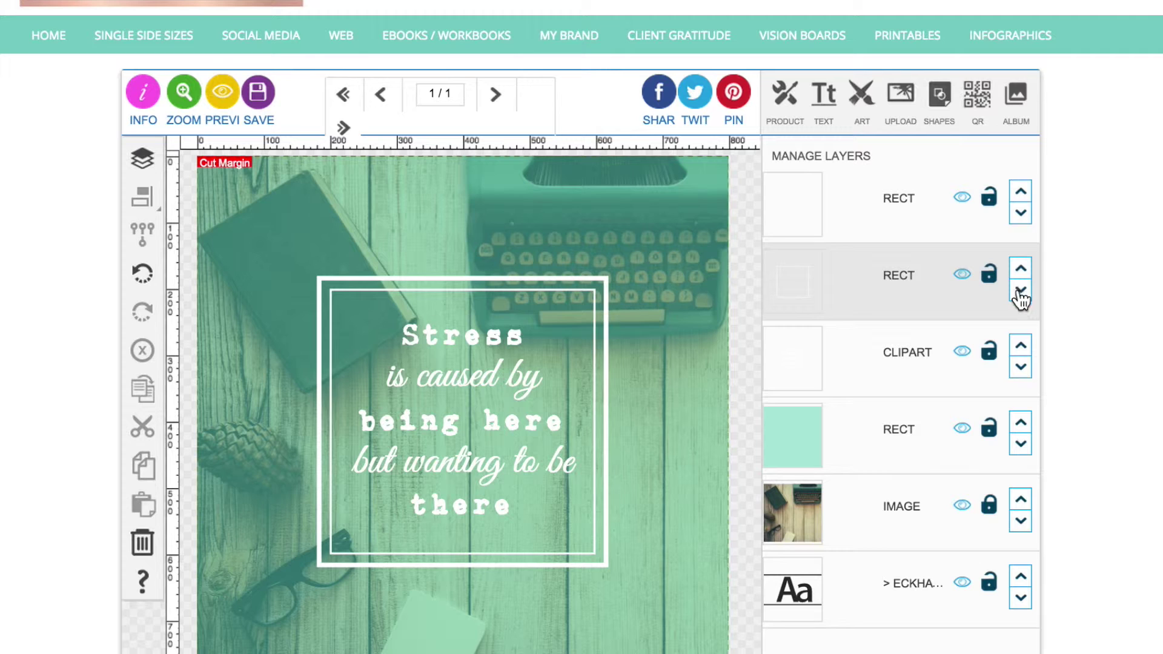
click(1020, 291)
click(1023, 213)
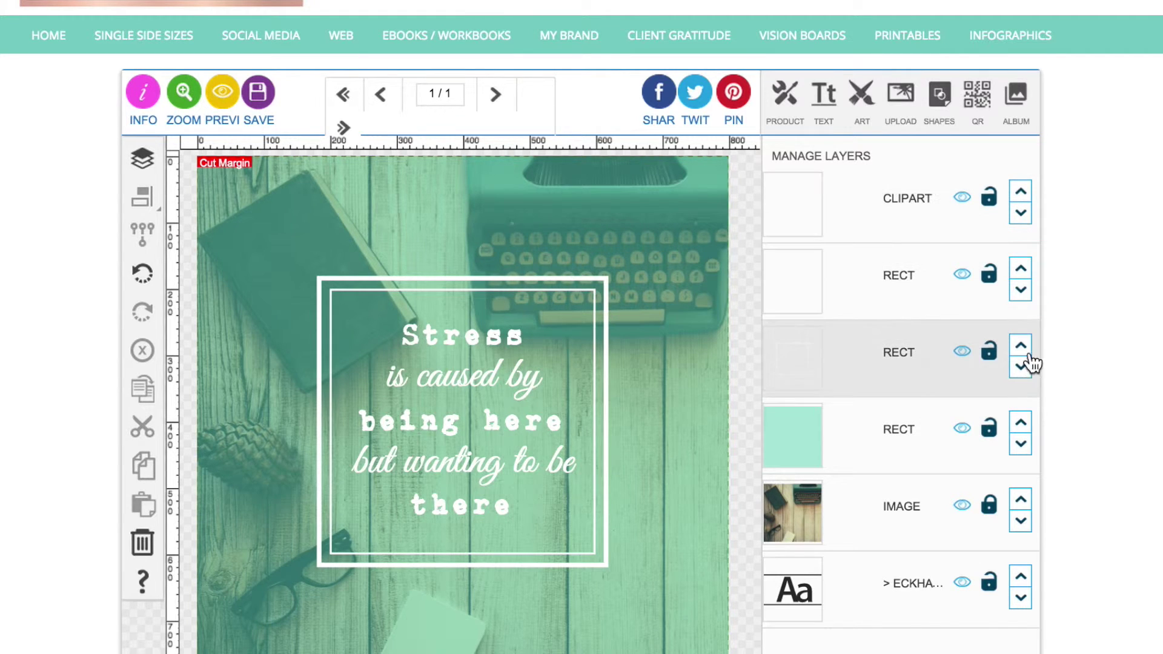
click(1023, 367)
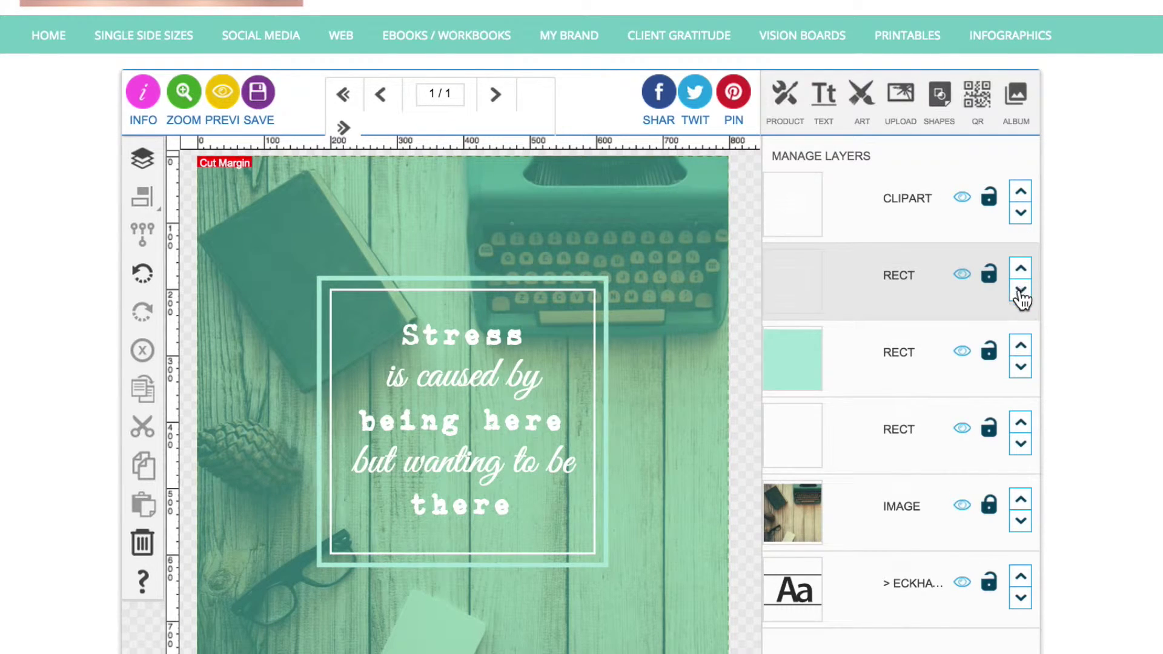
click(1020, 423)
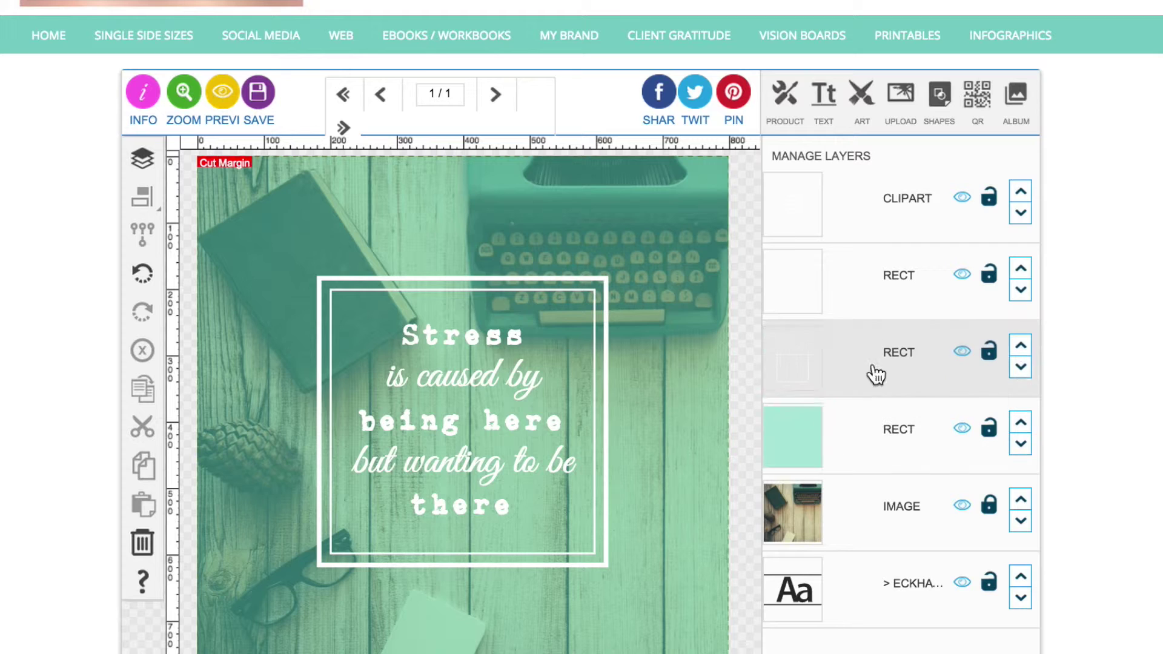
Shrink the quote text to about 318 × 287 px and centre it horizontally.
click(487, 382)
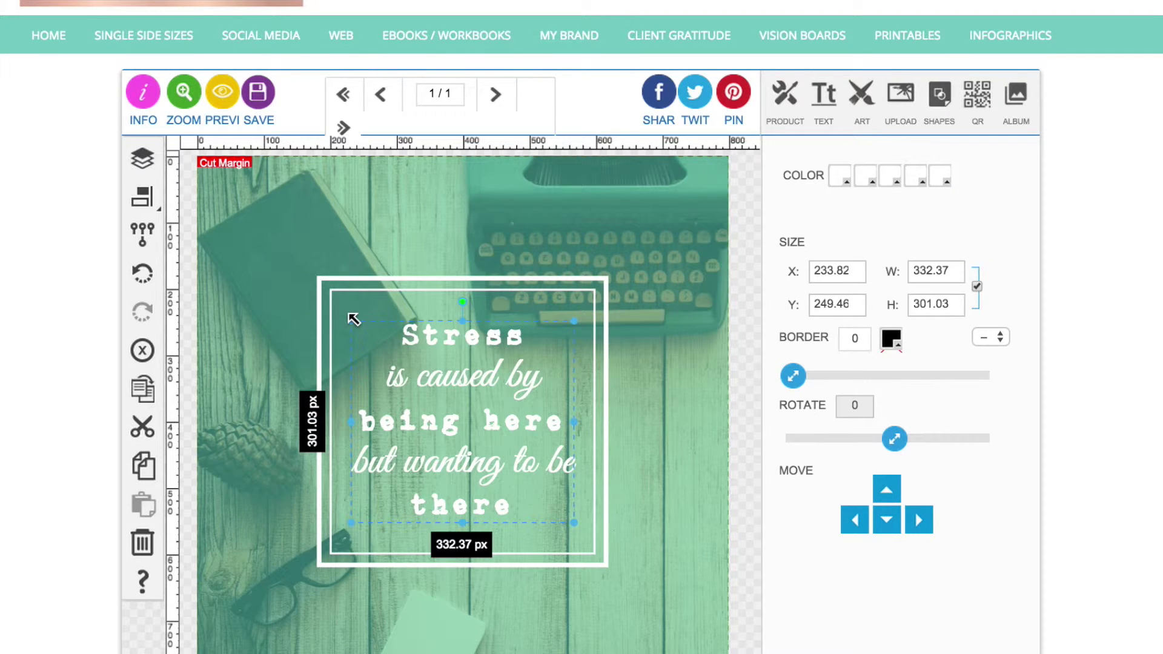
mouse_move(354, 319)
mouse_down()
mouse_move(335, 309)
mouse_move(363, 328)
mouse_up()
click(142, 197)
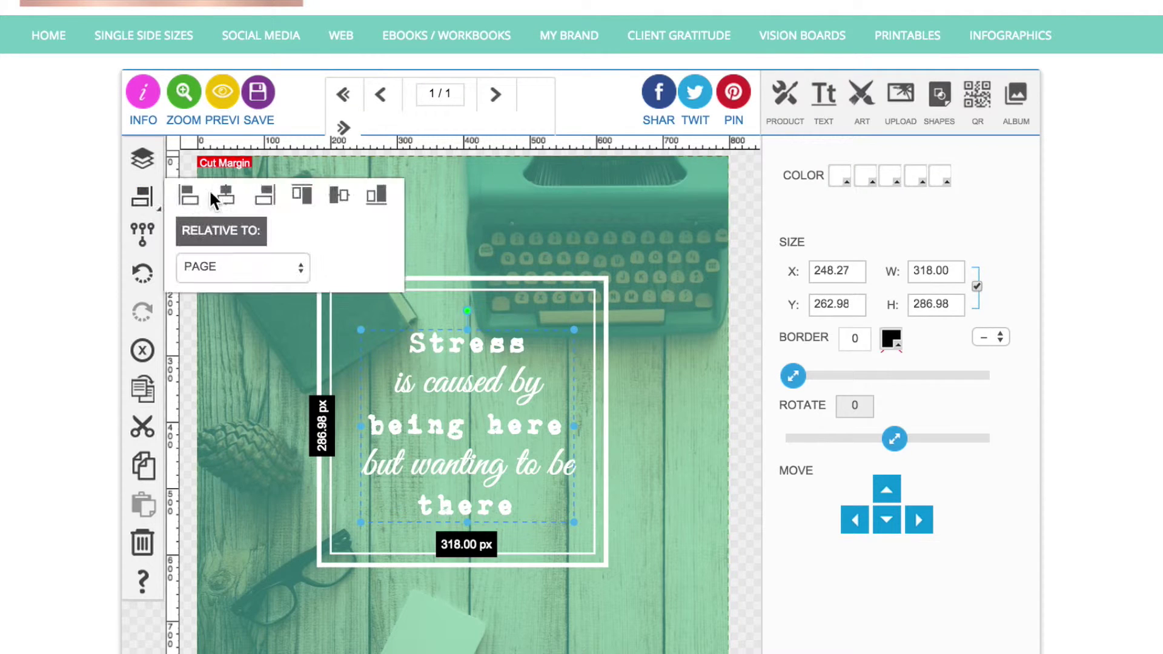
click(226, 194)
Centre the quote vertically, then draw a solid rectangle bar across the canvas bottom.
click(341, 194)
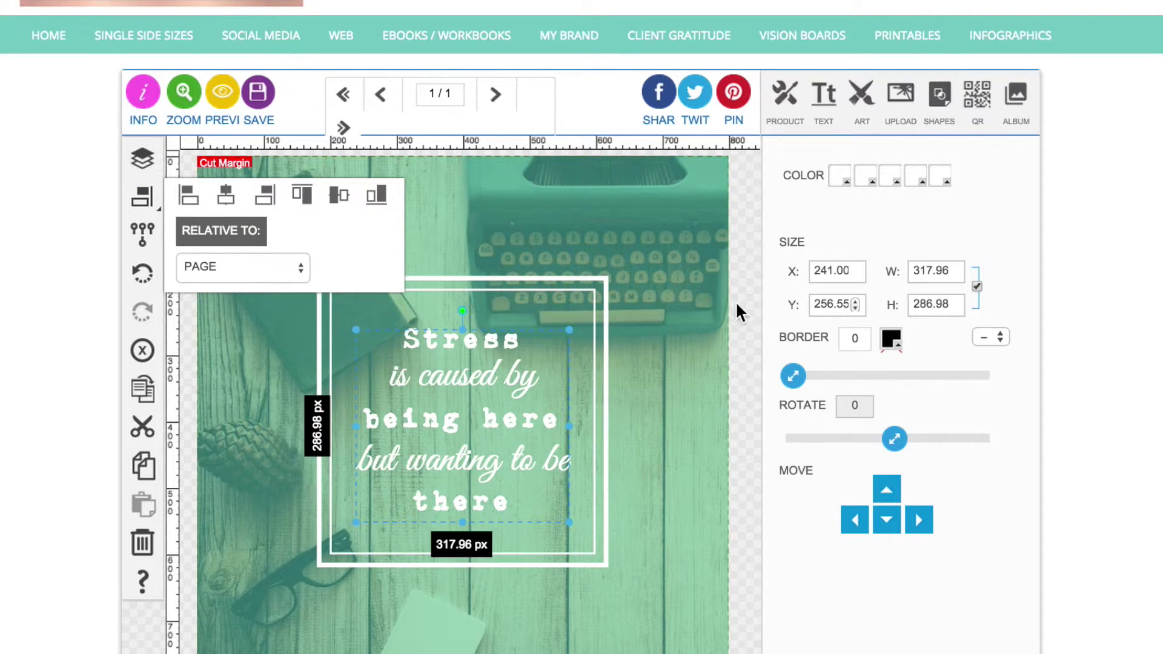
click(736, 300)
click(952, 97)
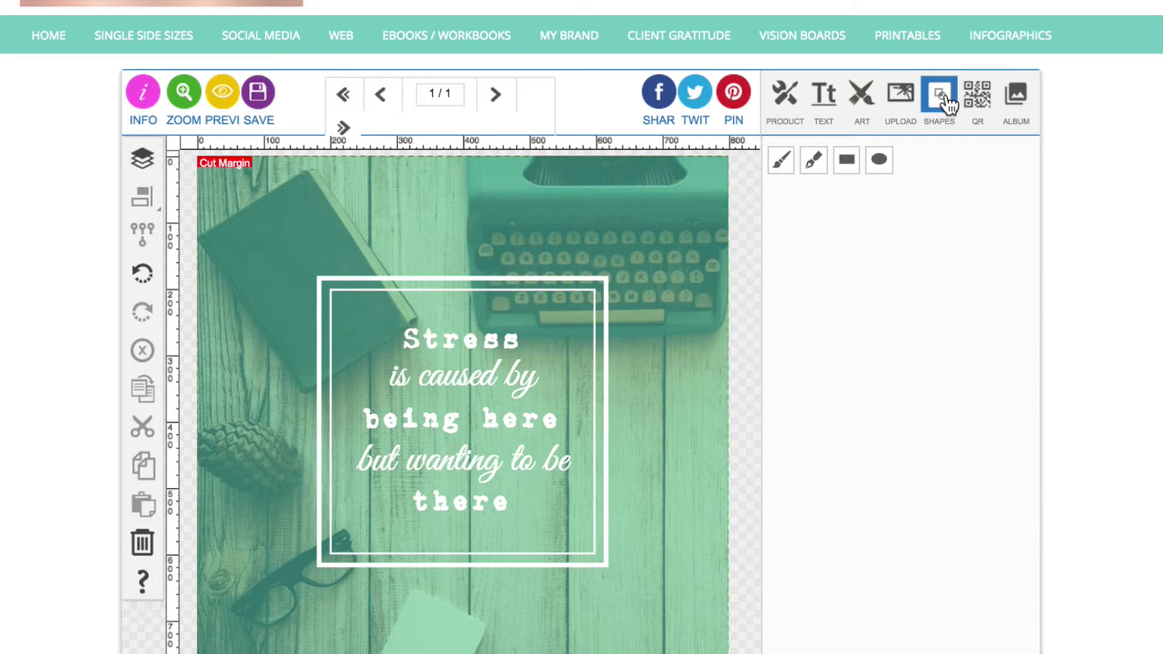
click(848, 163)
click(848, 205)
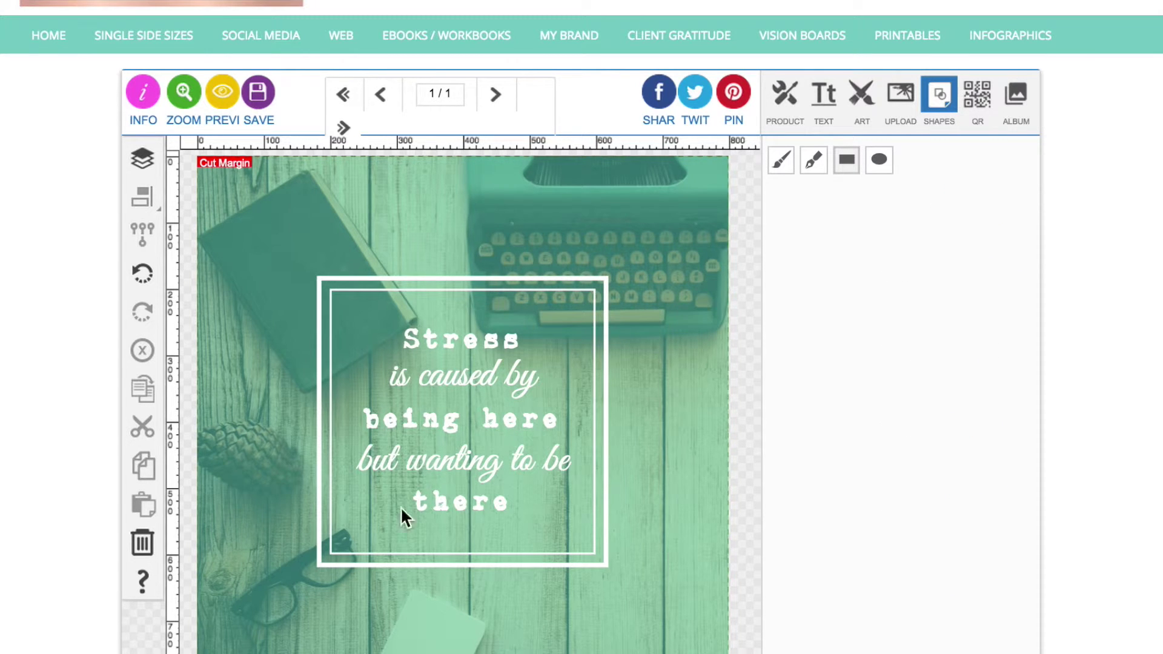
drag(229, 620, 751, 649)
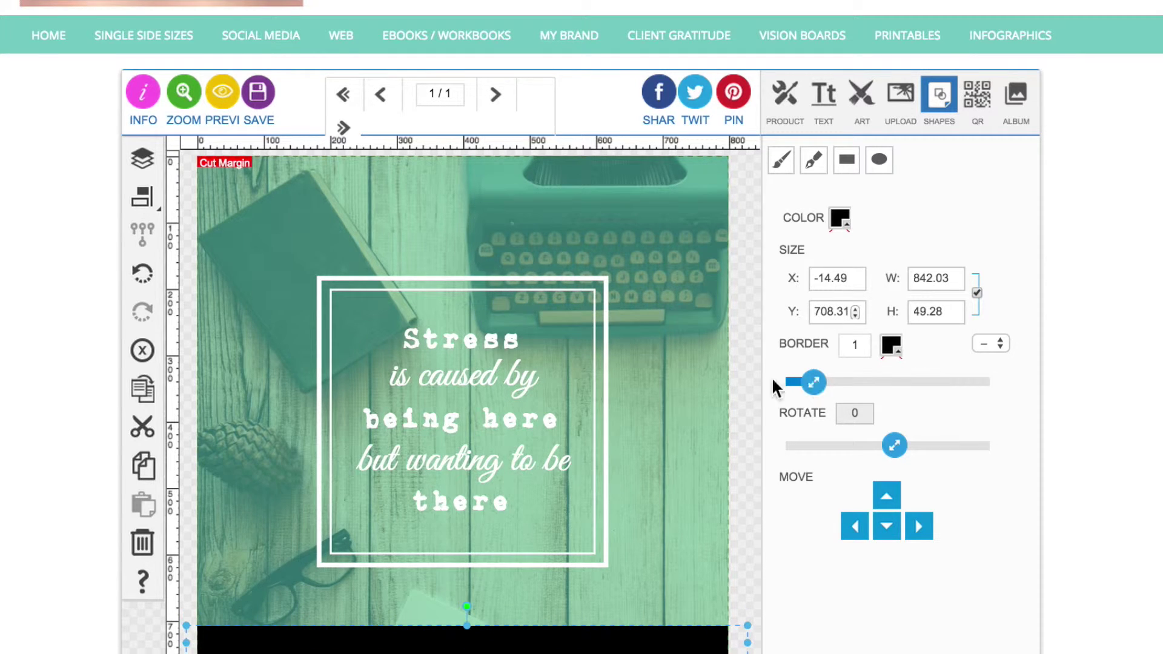
Make the bottom bar borderless and colour it teal #67ceb9.
drag(774, 388, 767, 388)
click(839, 220)
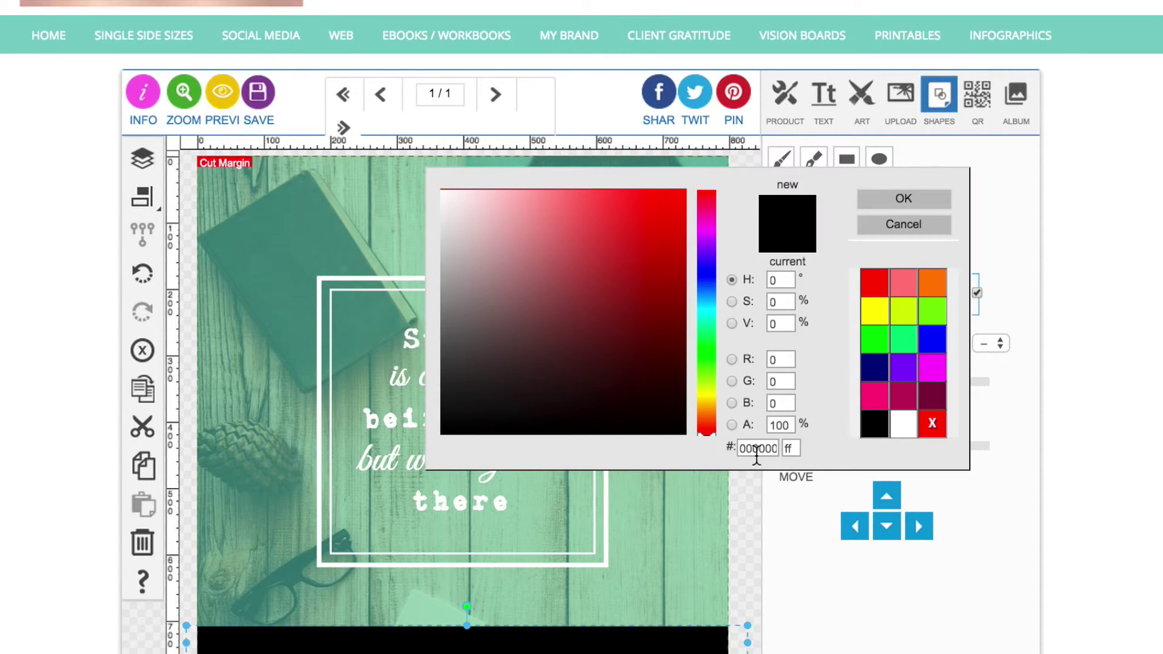
double_click(756, 453)
text(67ceb9)
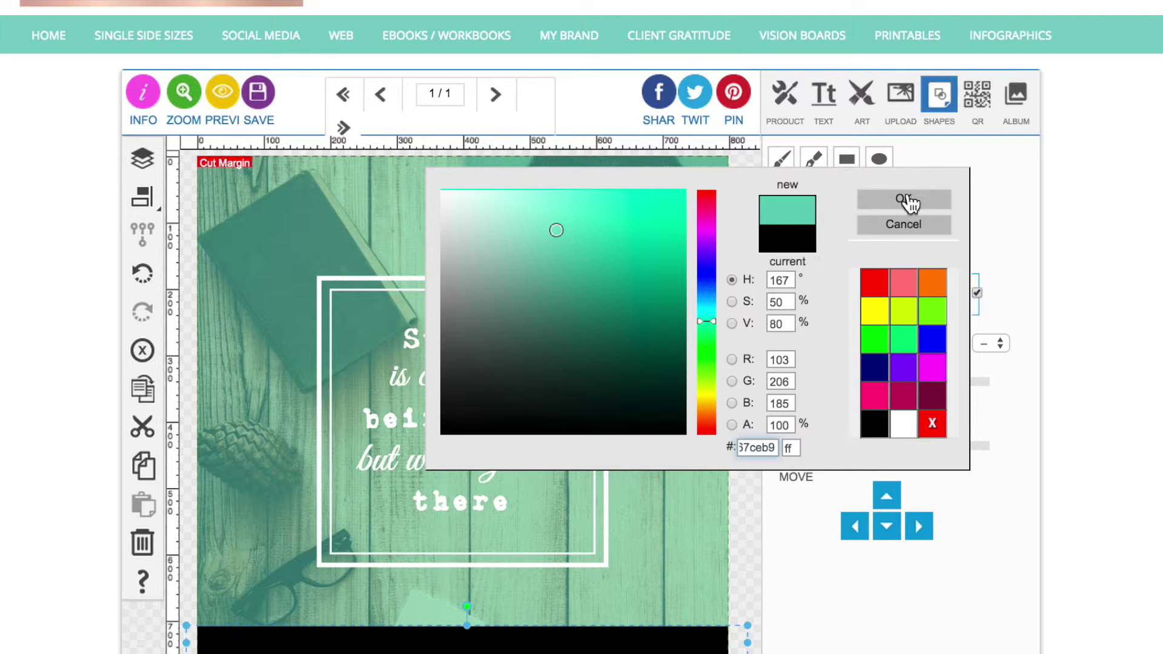
click(904, 200)
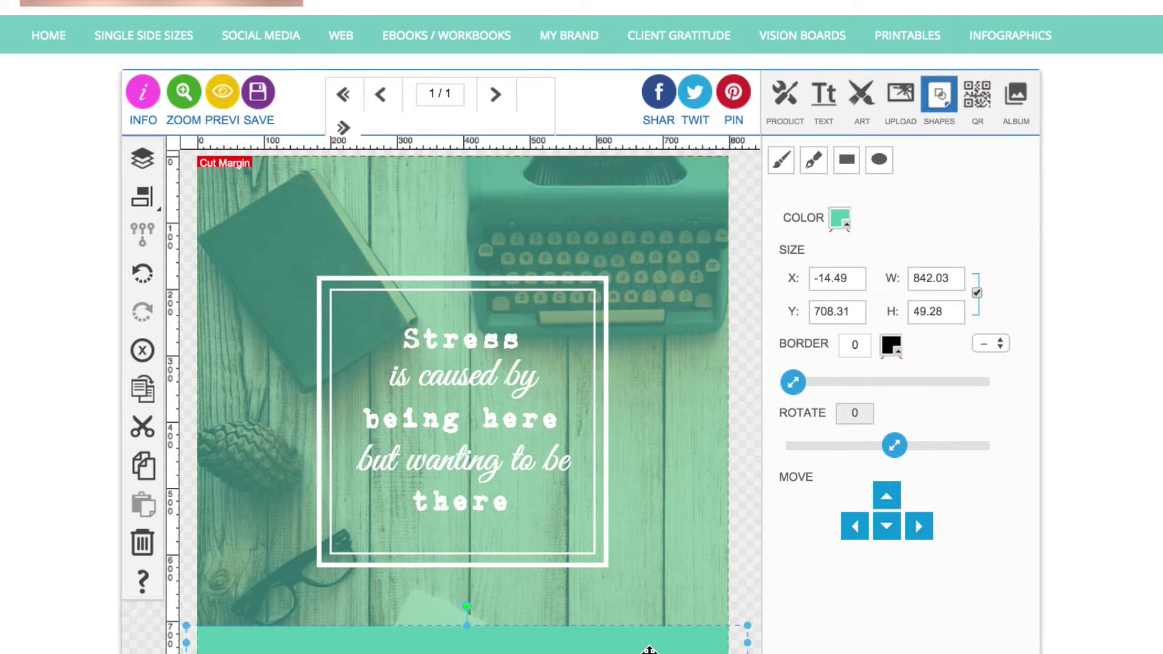
click(750, 579)
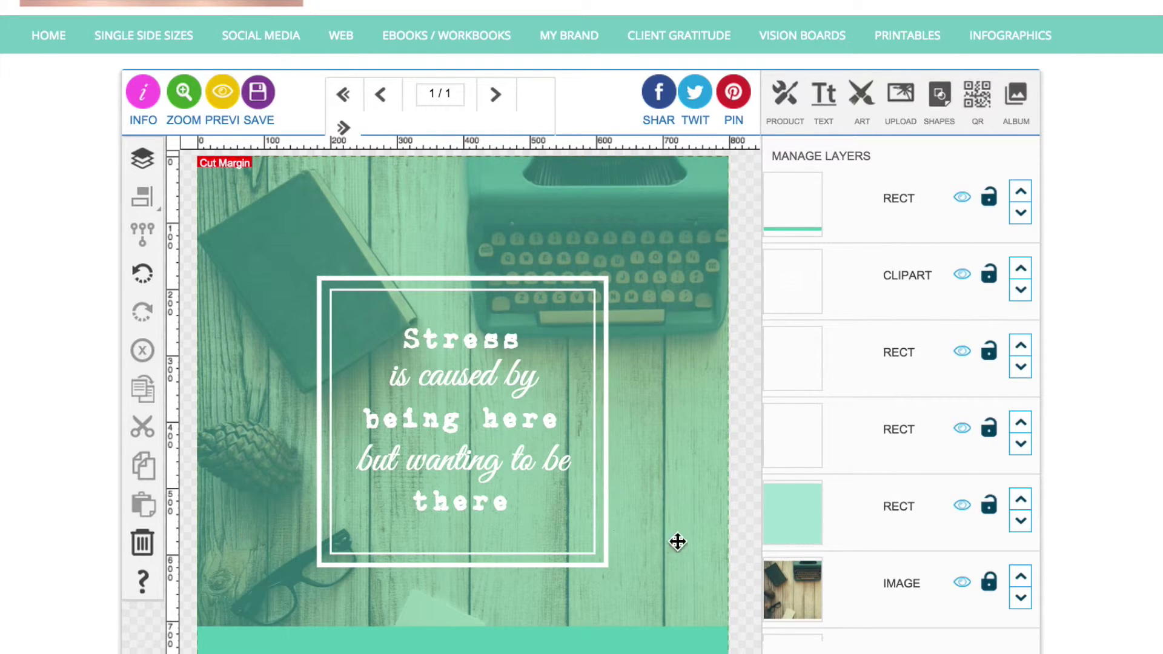
click(822, 94)
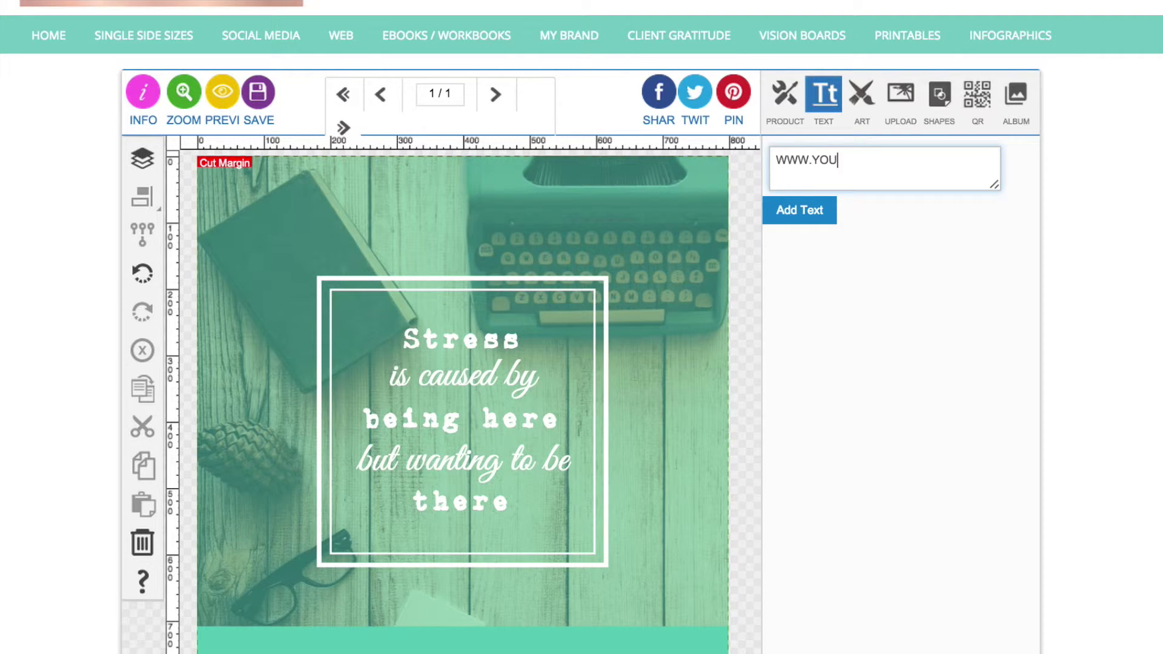
text(WWW.YOURWEBSITE.COM)
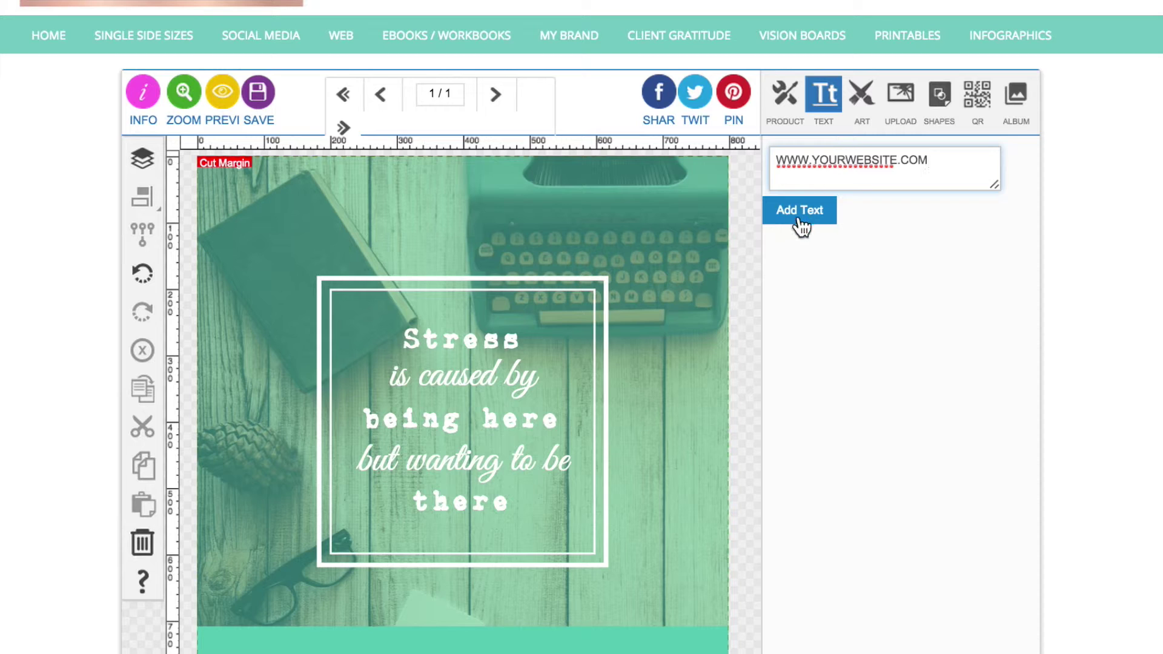
click(798, 219)
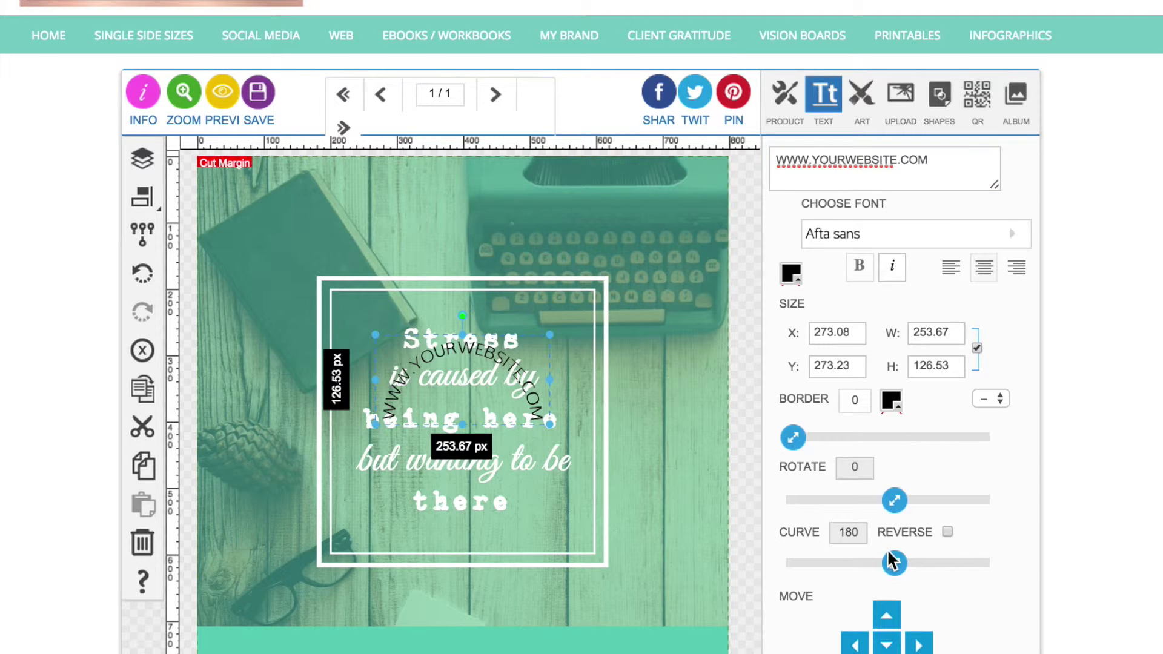
drag(893, 562, 758, 566)
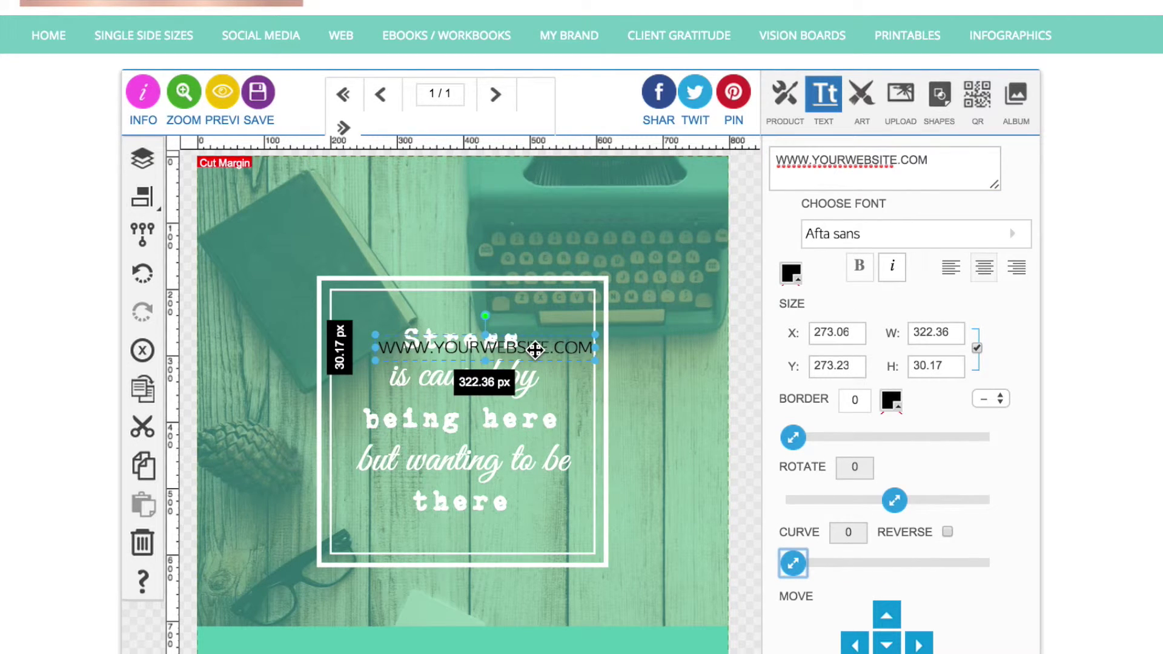
drag(538, 346, 522, 644)
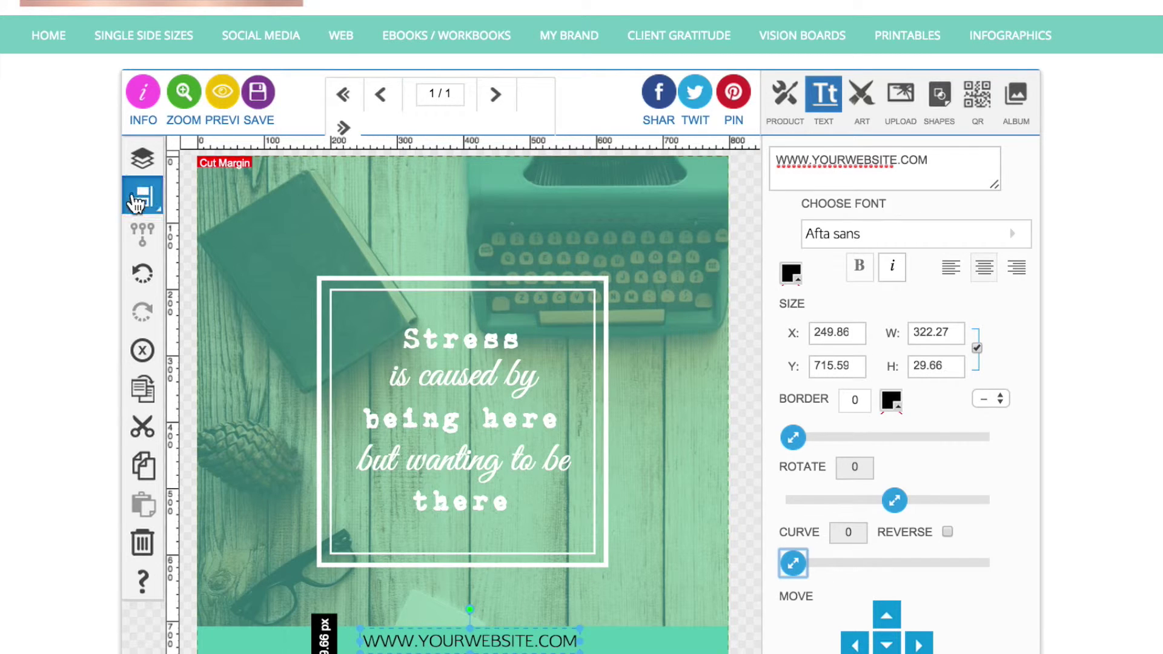
click(136, 200)
click(225, 195)
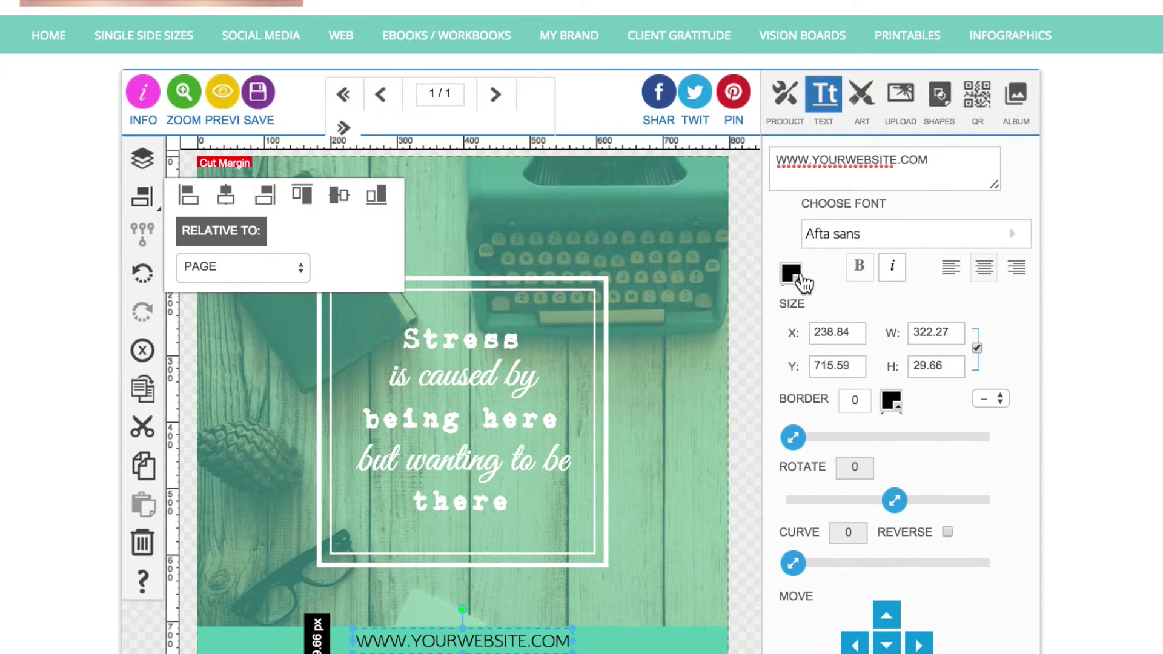
Colour the website text white, nudge it lower, and check the bar behind it.
click(791, 275)
click(900, 423)
click(894, 199)
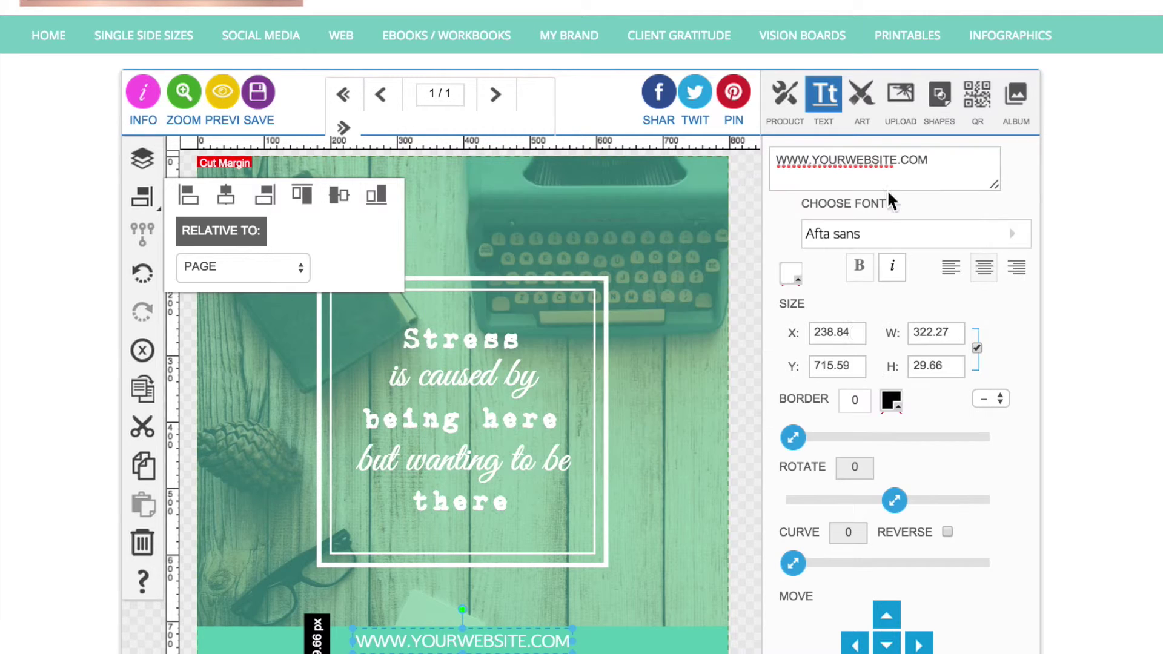
drag(533, 647, 532, 645)
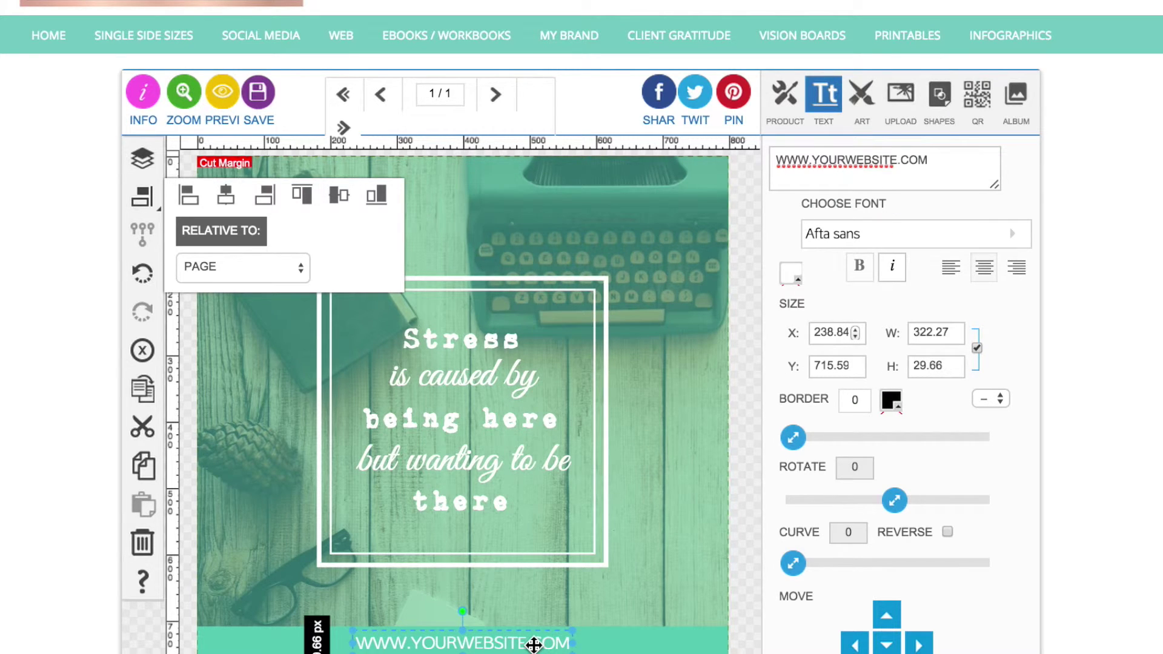
click(748, 607)
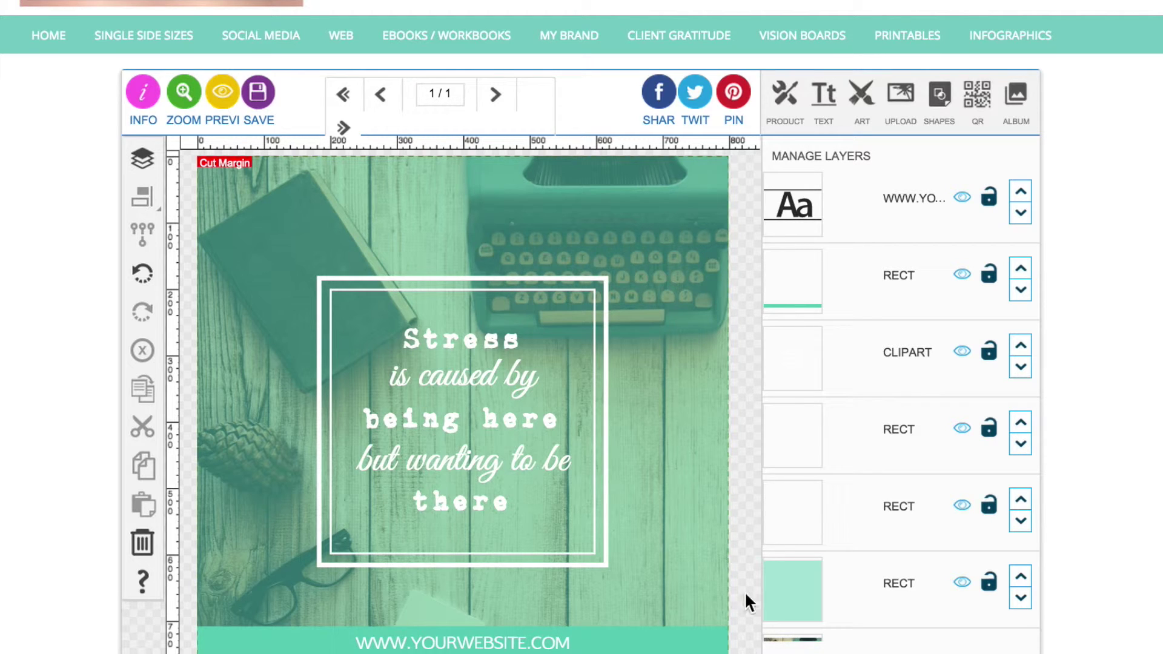
click(716, 651)
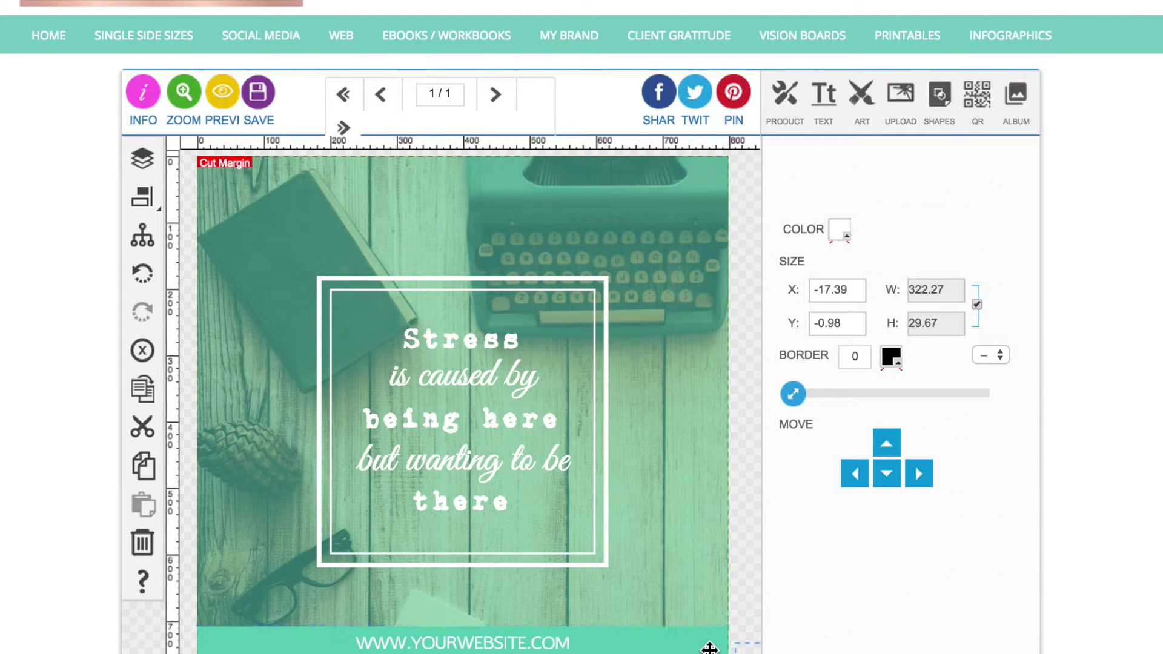
key(Escape)
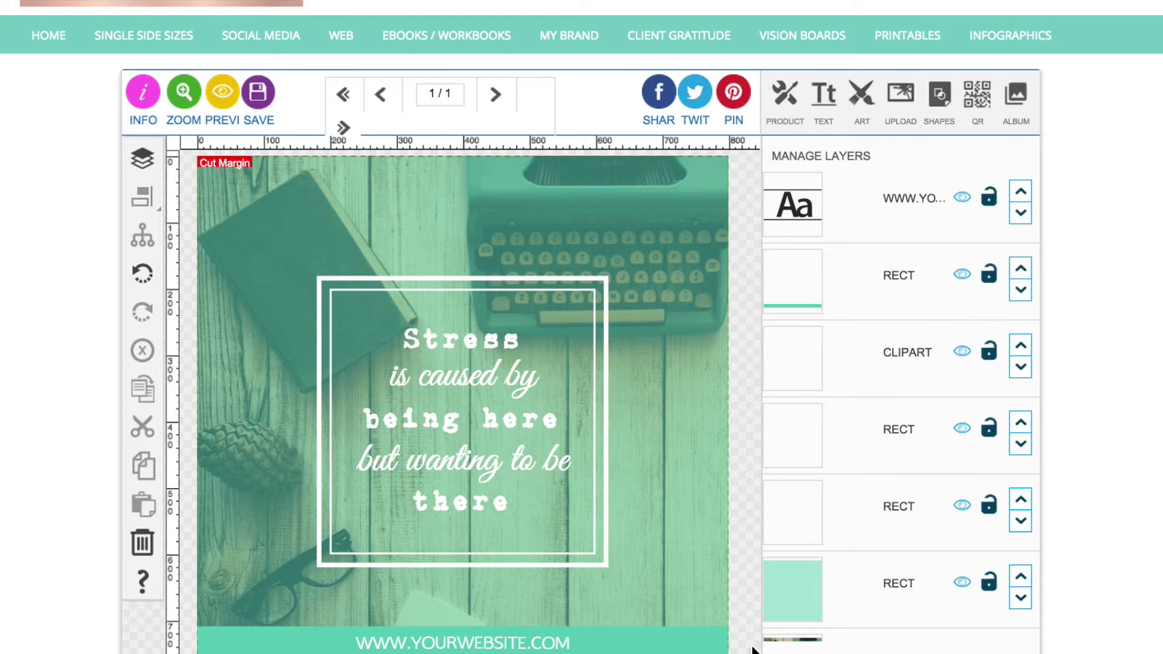
Select the Eckhart Tolle byline and nudge it left and up onto the page.
scroll(882, 519, down, 3)
click(882, 519)
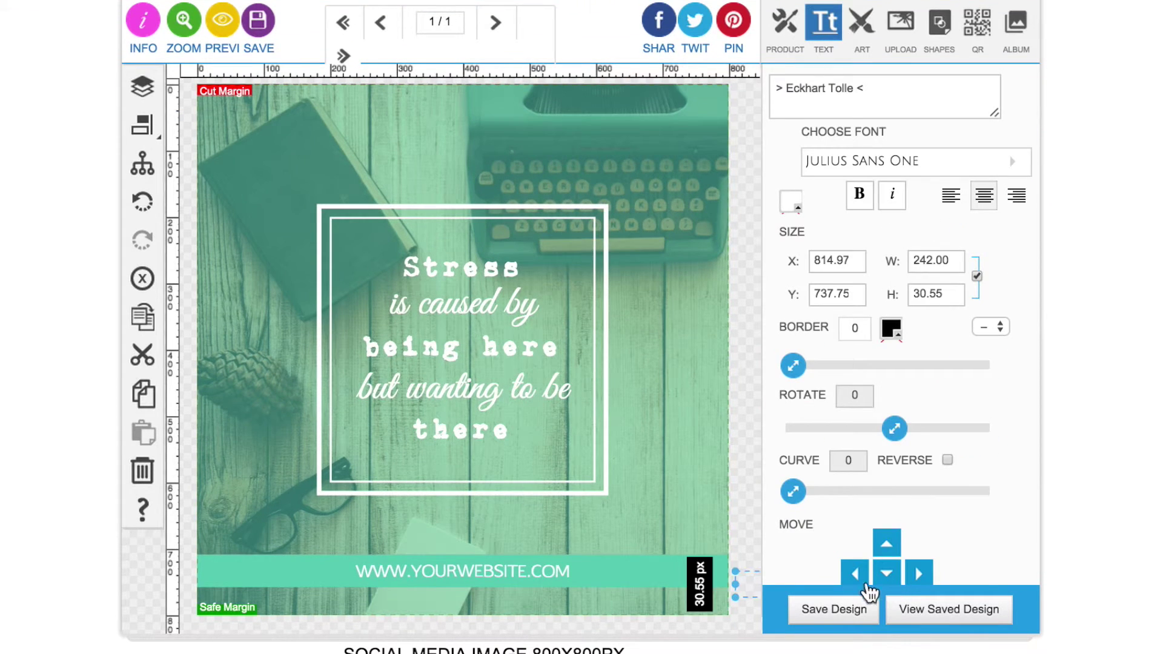
click(854, 571)
click(886, 543)
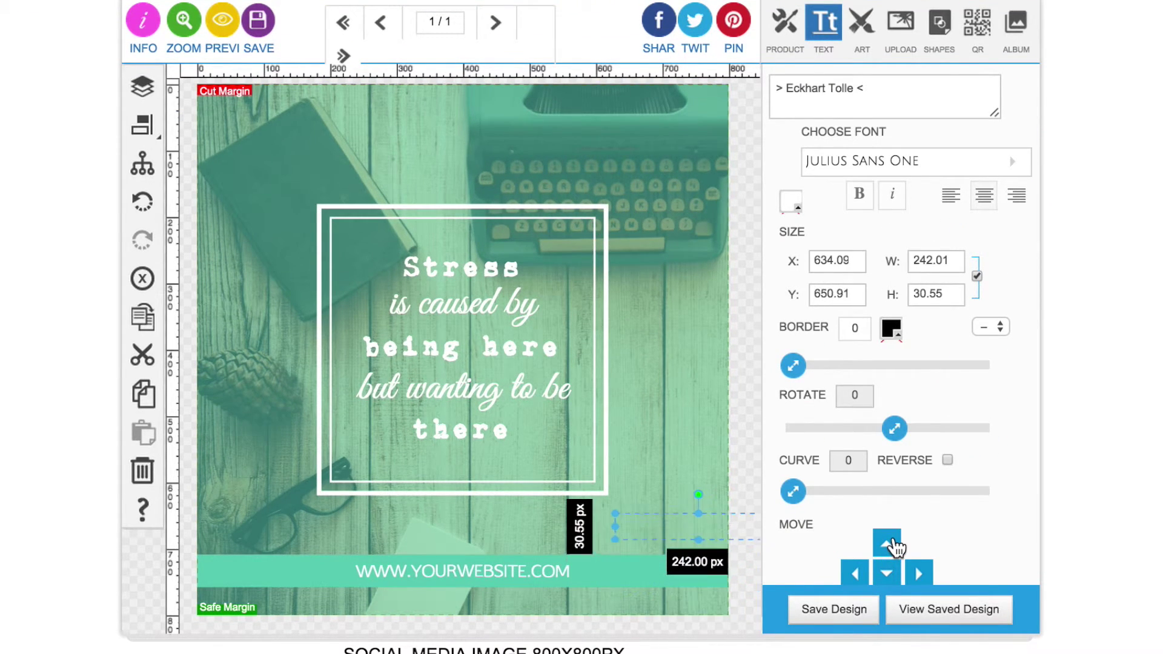
click(886, 544)
Raise the byline layer to the top, above the photo and rectangles.
click(142, 86)
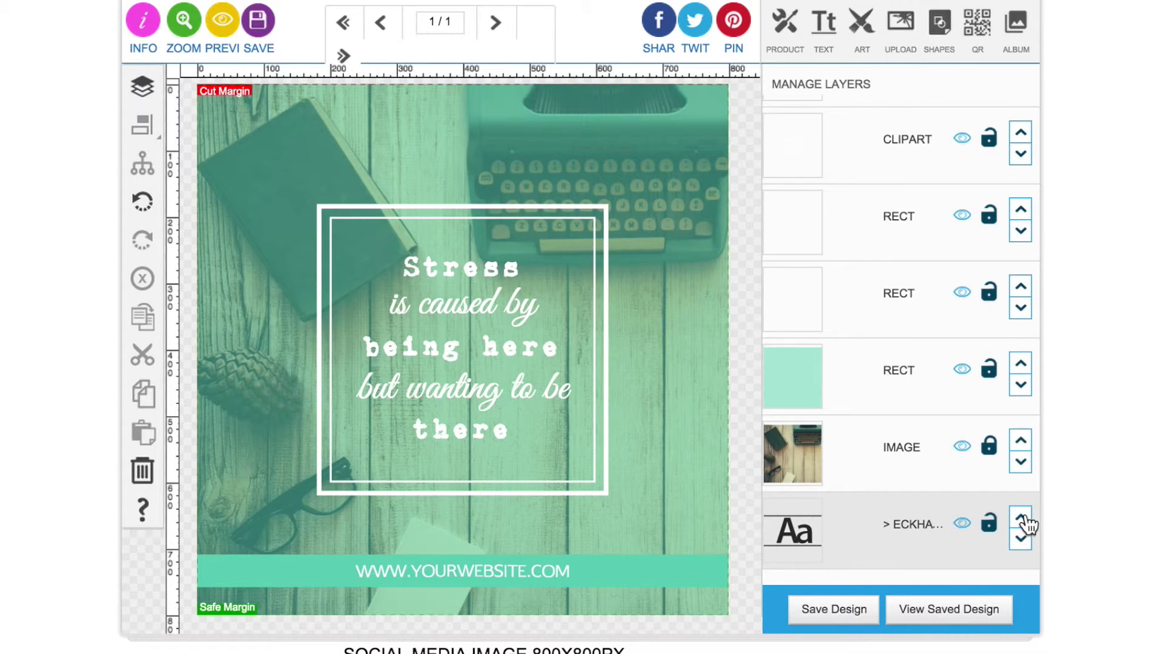
click(1023, 518)
click(1022, 440)
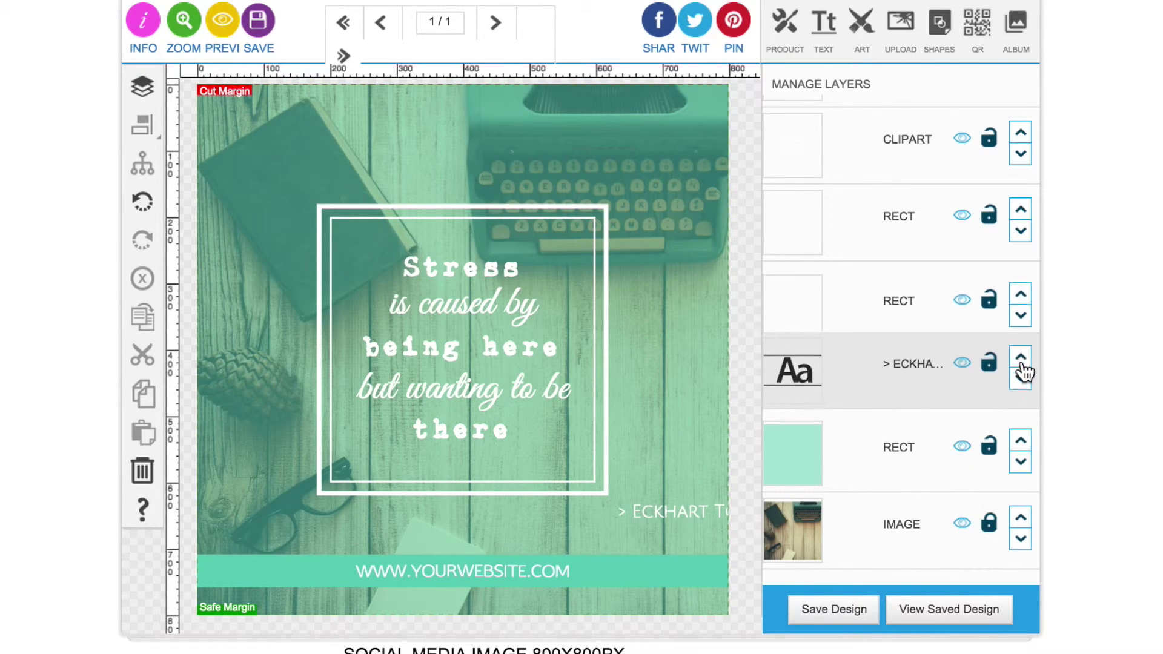
click(1021, 362)
click(1020, 294)
click(1020, 211)
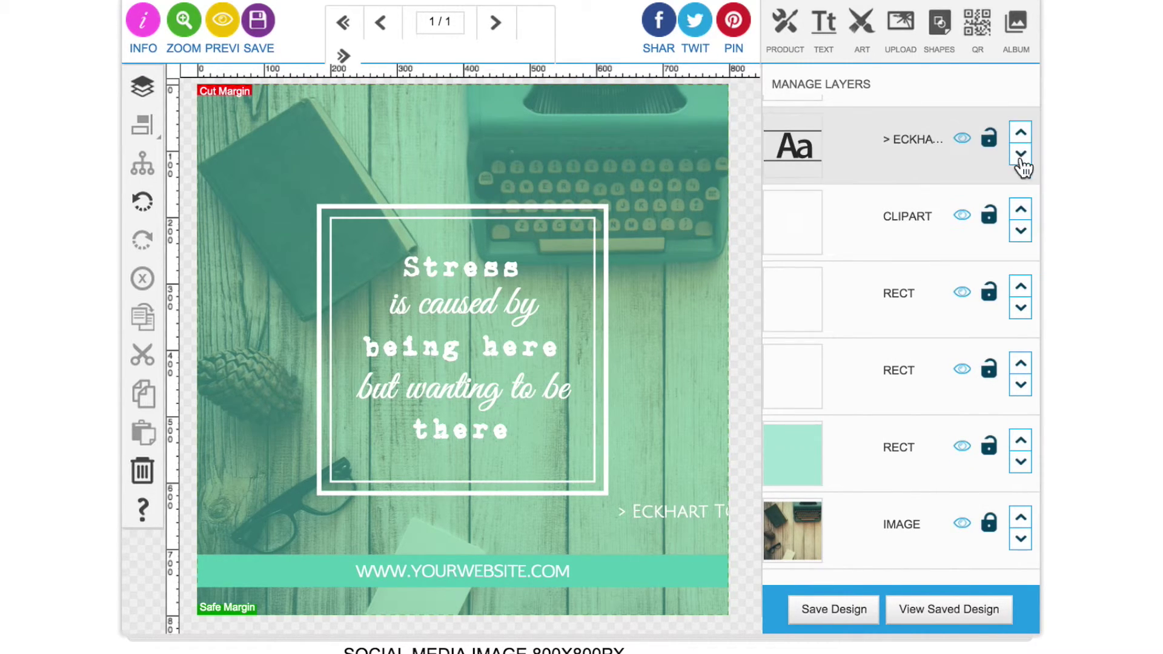
click(1022, 133)
scroll(924, 367, up, 4)
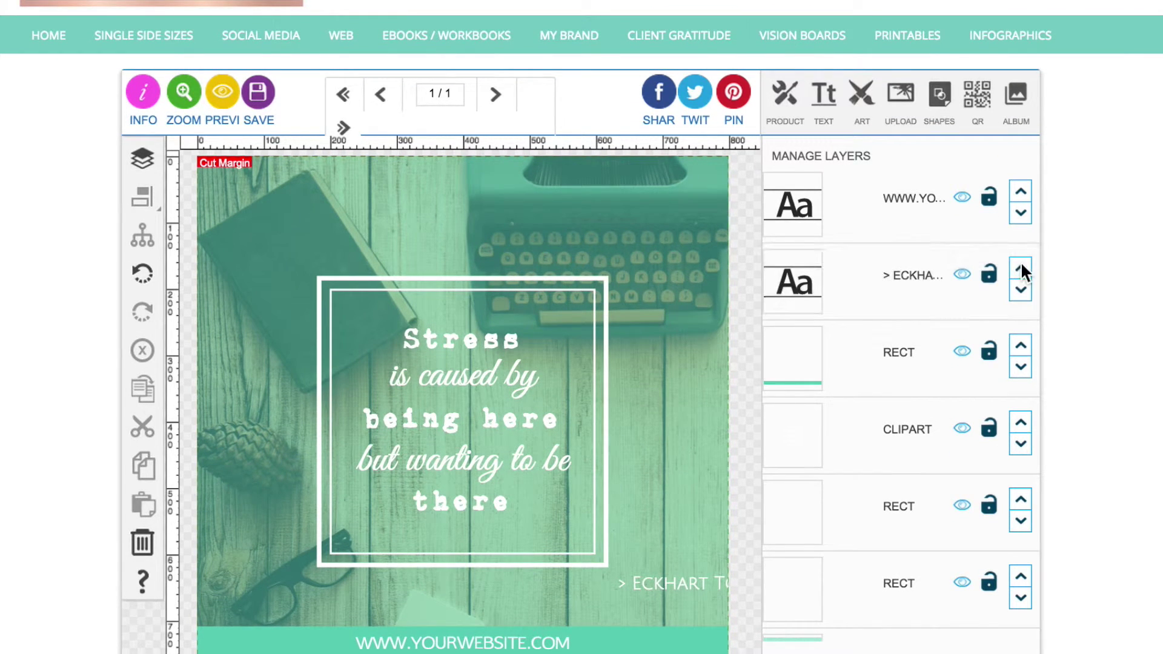
Place the byline under the quote frame and centre it horizontally.
drag(696, 588, 469, 605)
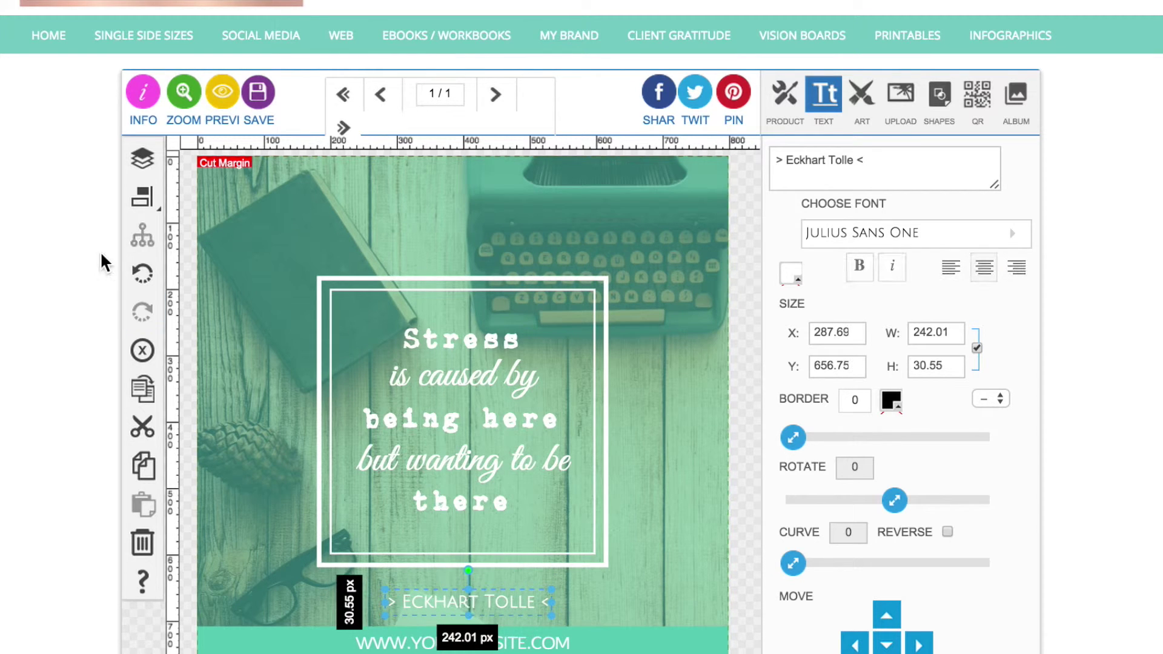
click(143, 208)
click(226, 196)
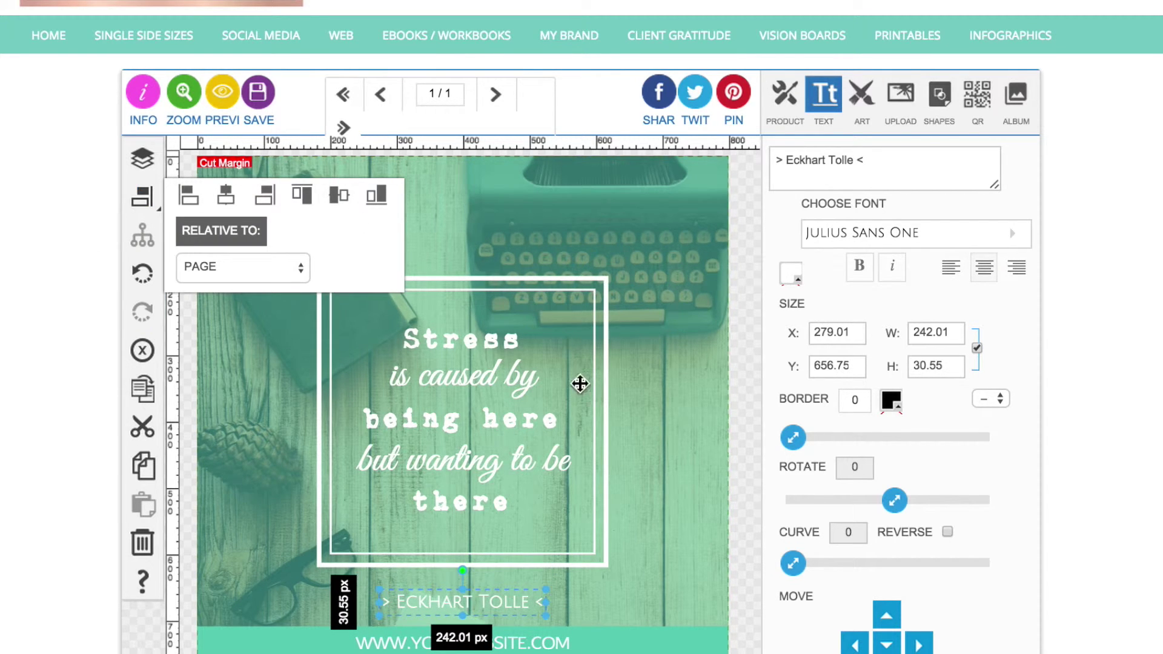
click(944, 240)
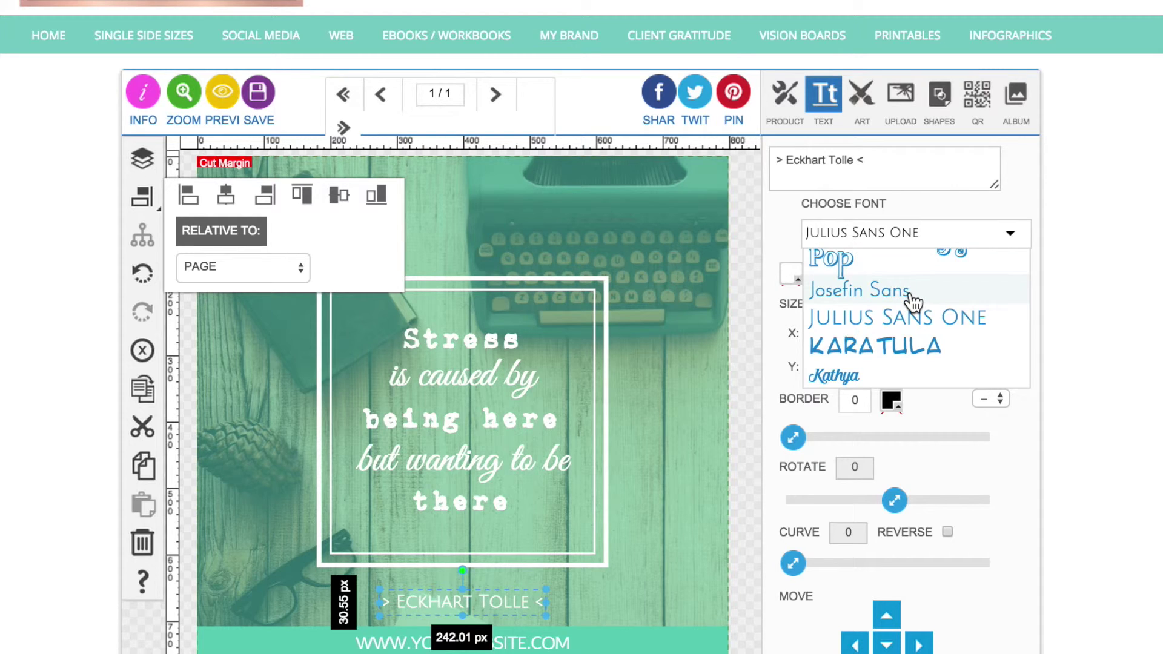
click(754, 284)
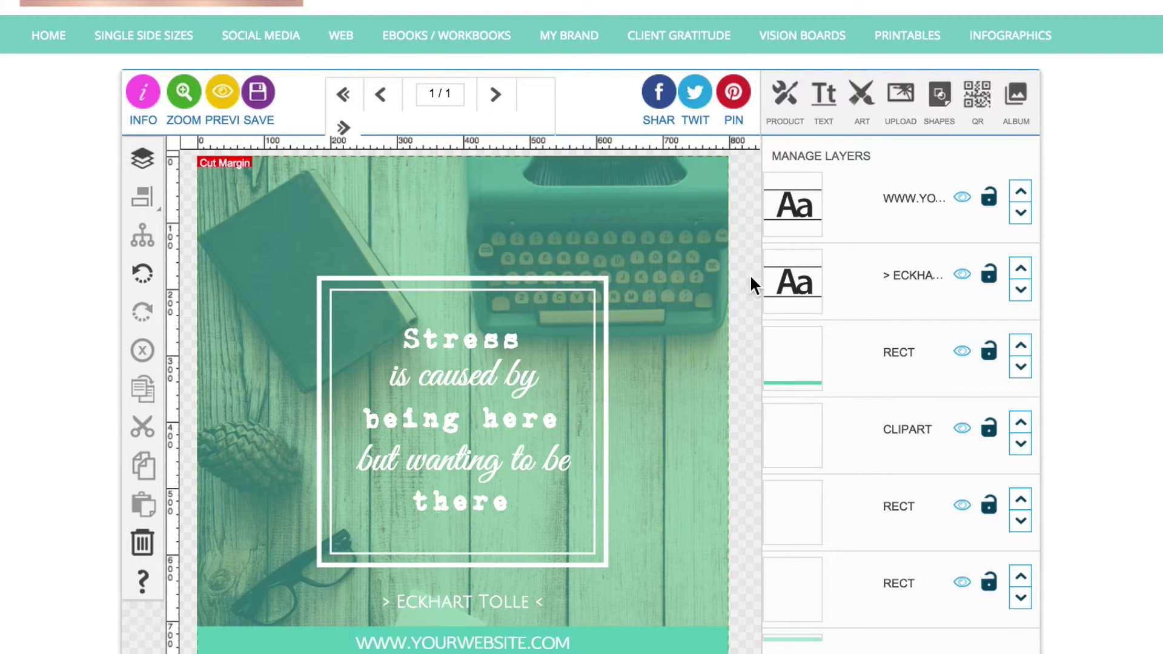
Nudge the white quote frame higher on the page with four upward moves.
click(538, 567)
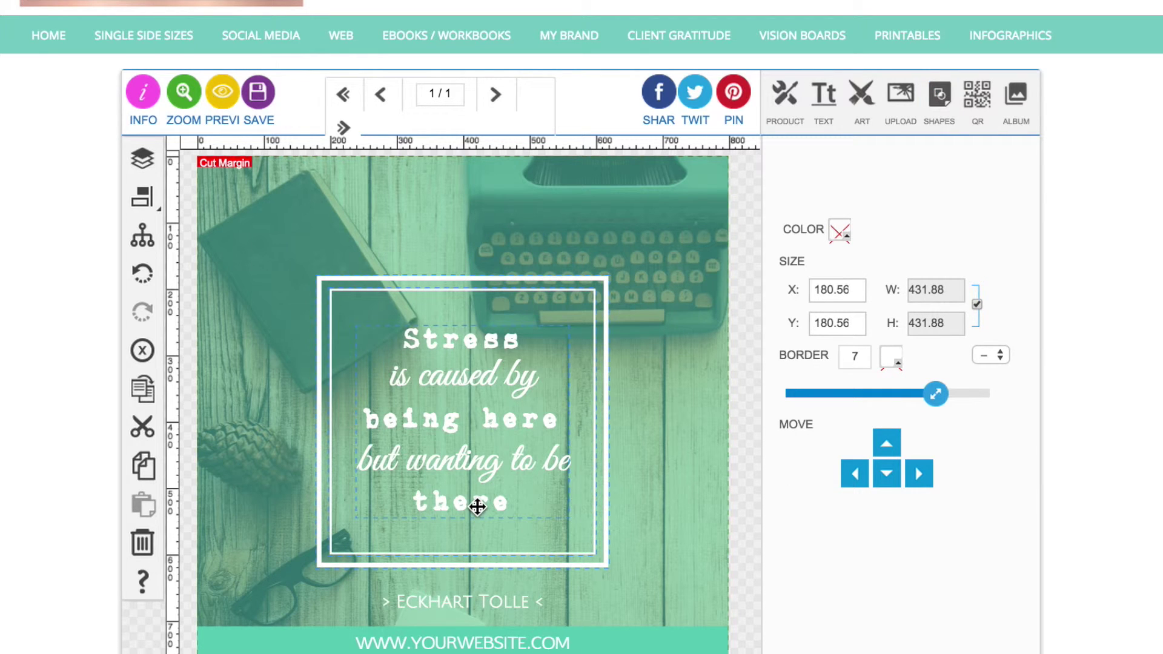
click(887, 454)
click(887, 454)
click(887, 454)
click(887, 454)
click(887, 454)
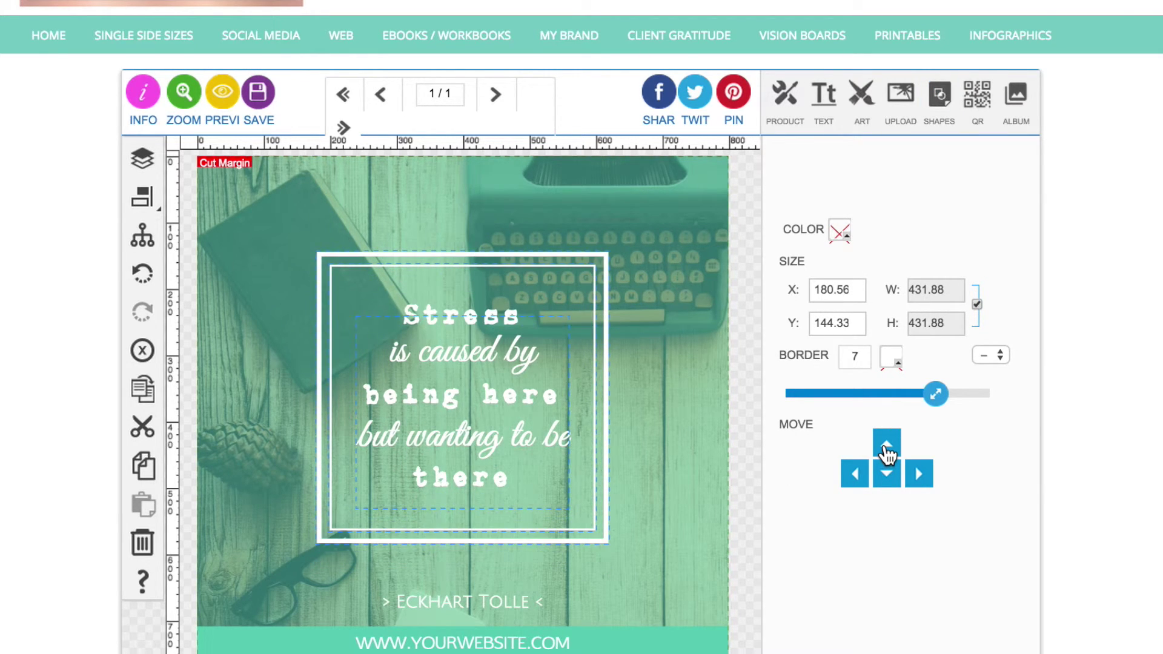
click(887, 455)
click(887, 454)
click(887, 454)
click(745, 450)
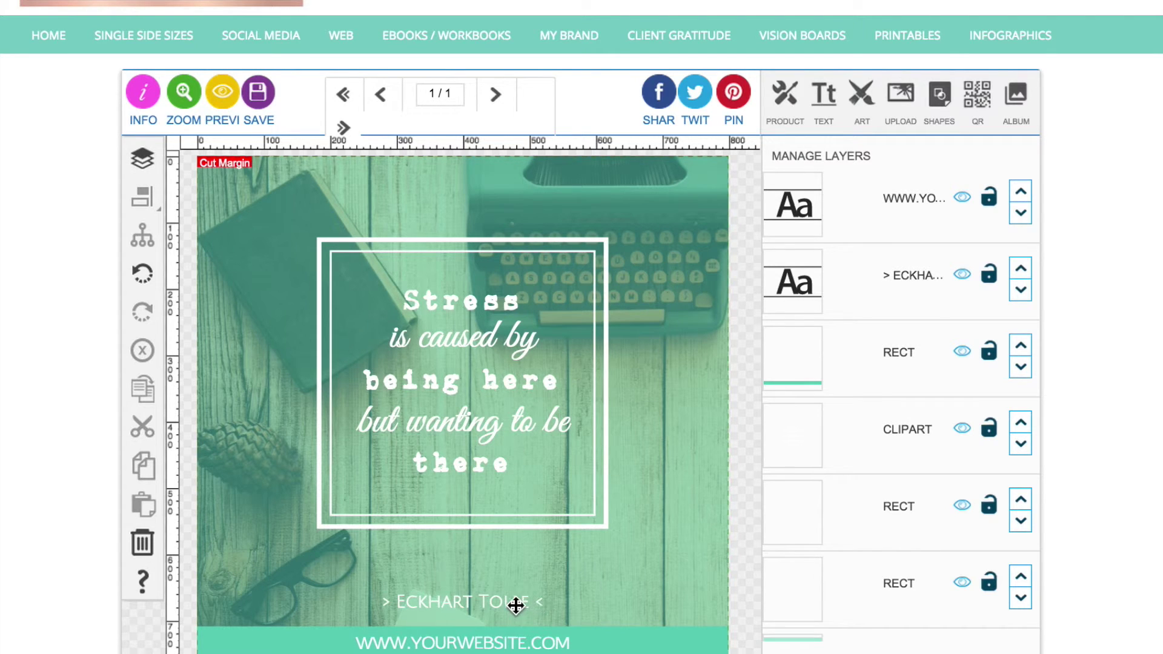
Move the Eckhart Tolle byline up beneath the frame and centre it horizontally.
drag(515, 606, 518, 579)
click(142, 195)
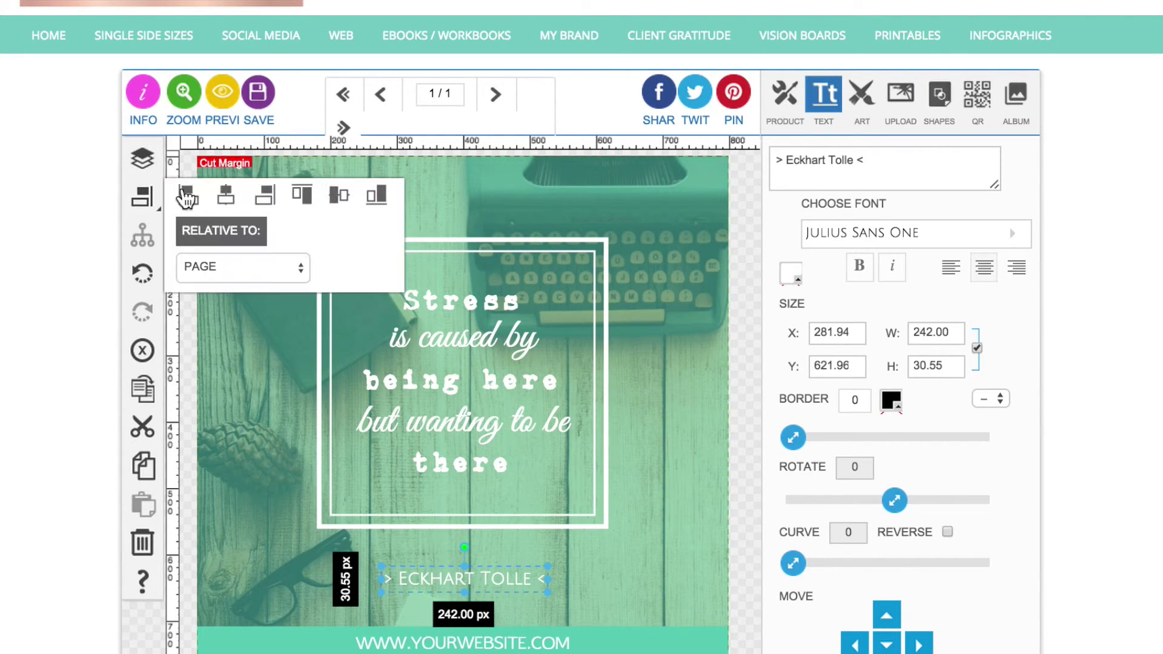
click(226, 195)
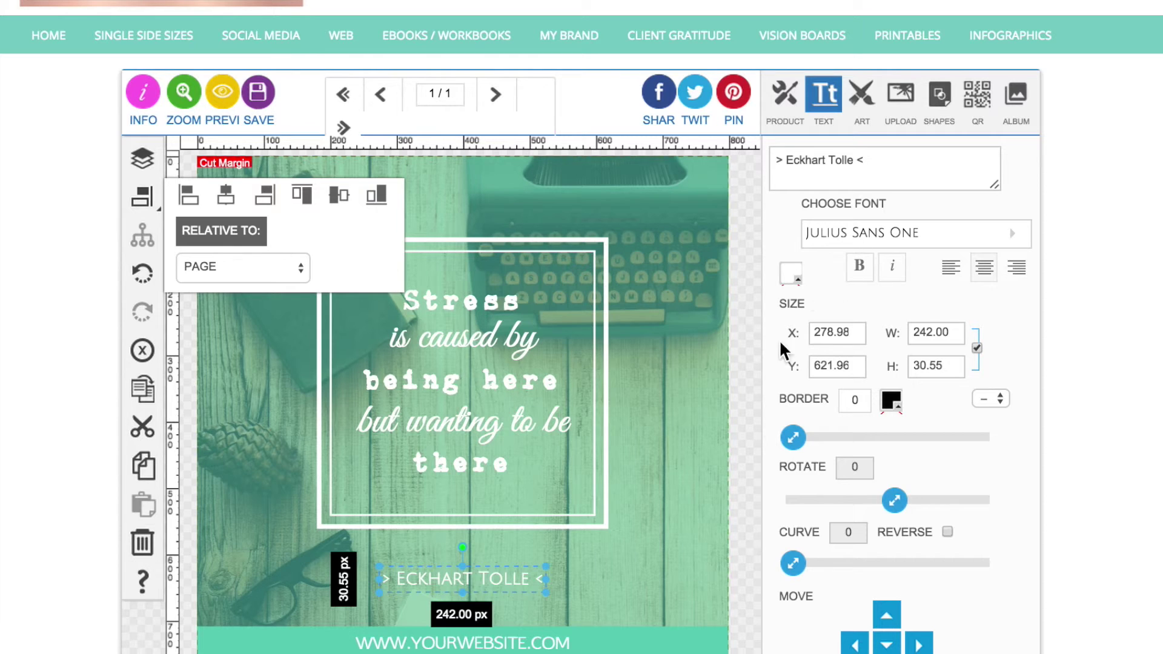
Set the byline in Kathya script, enlarge it to 211.60 × 79.49 px, and re-centre it.
click(864, 246)
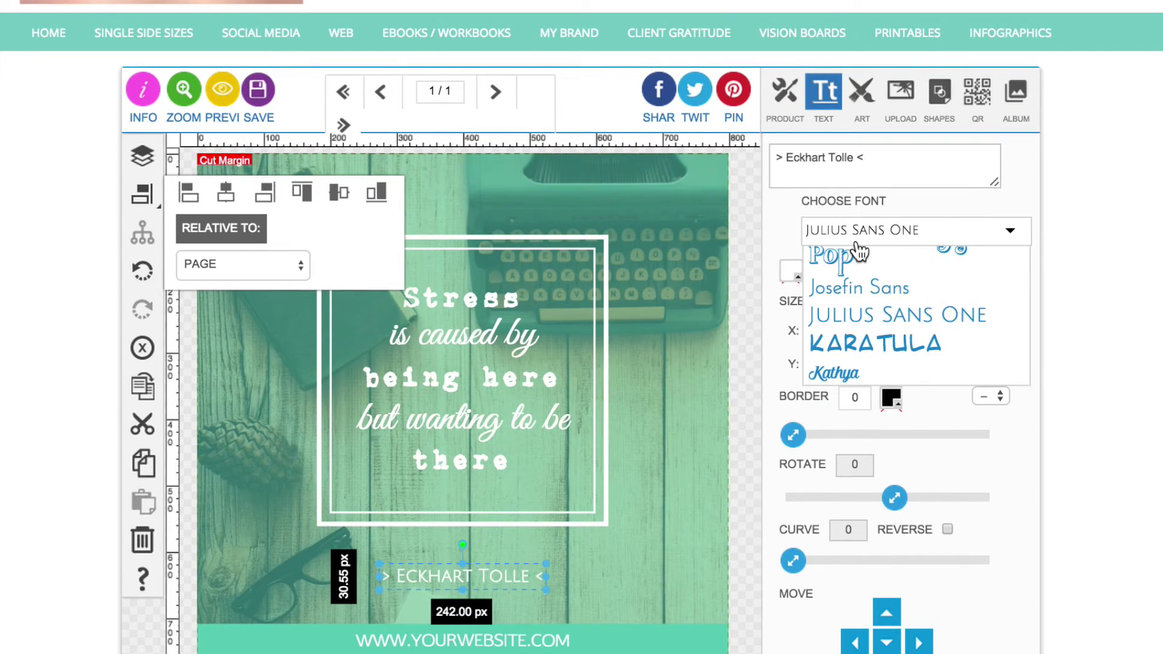
click(834, 368)
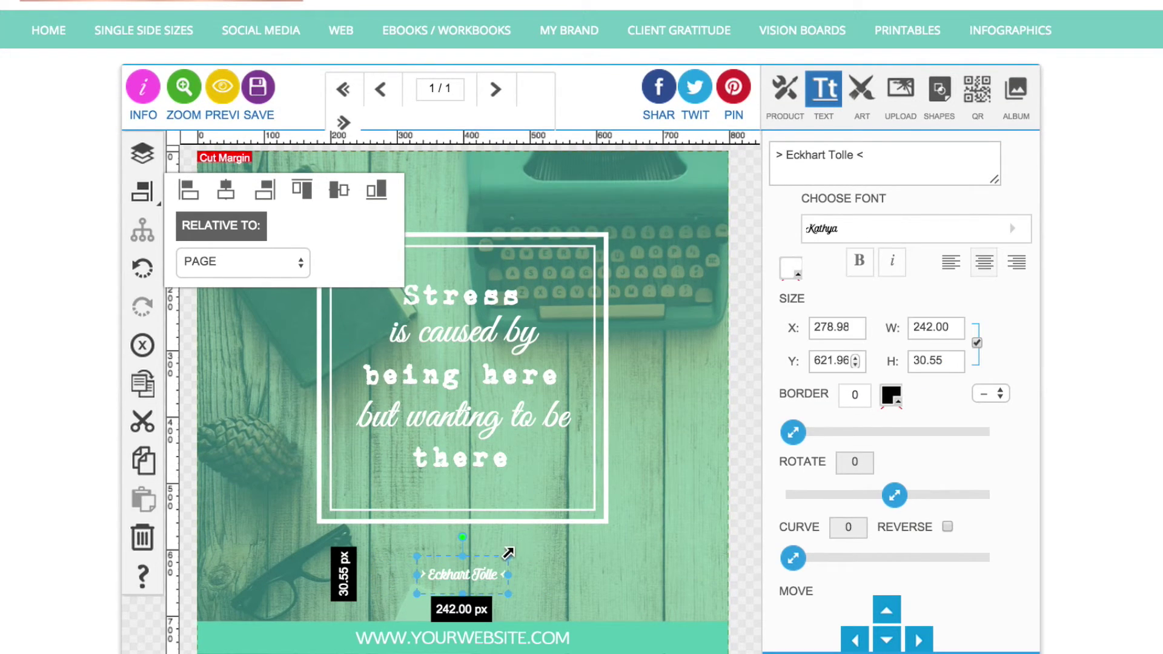
mouse_move(512, 553)
mouse_down()
mouse_move(566, 540)
mouse_move(510, 565)
mouse_up()
click(226, 190)
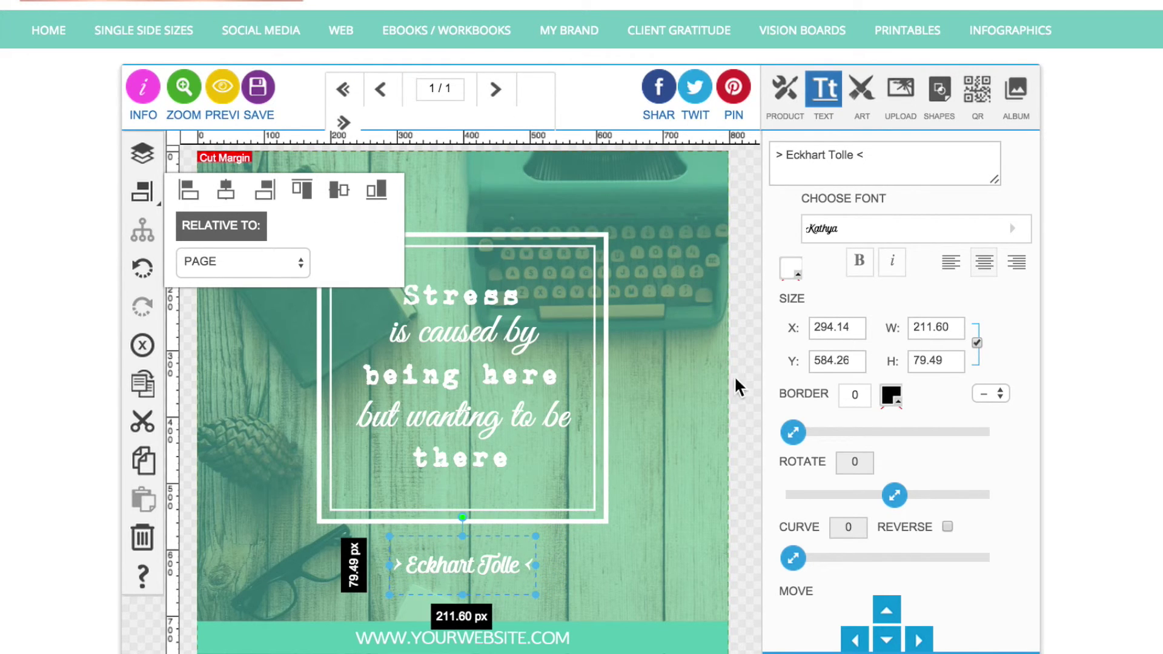
click(746, 383)
scroll(732, 551, up, 1)
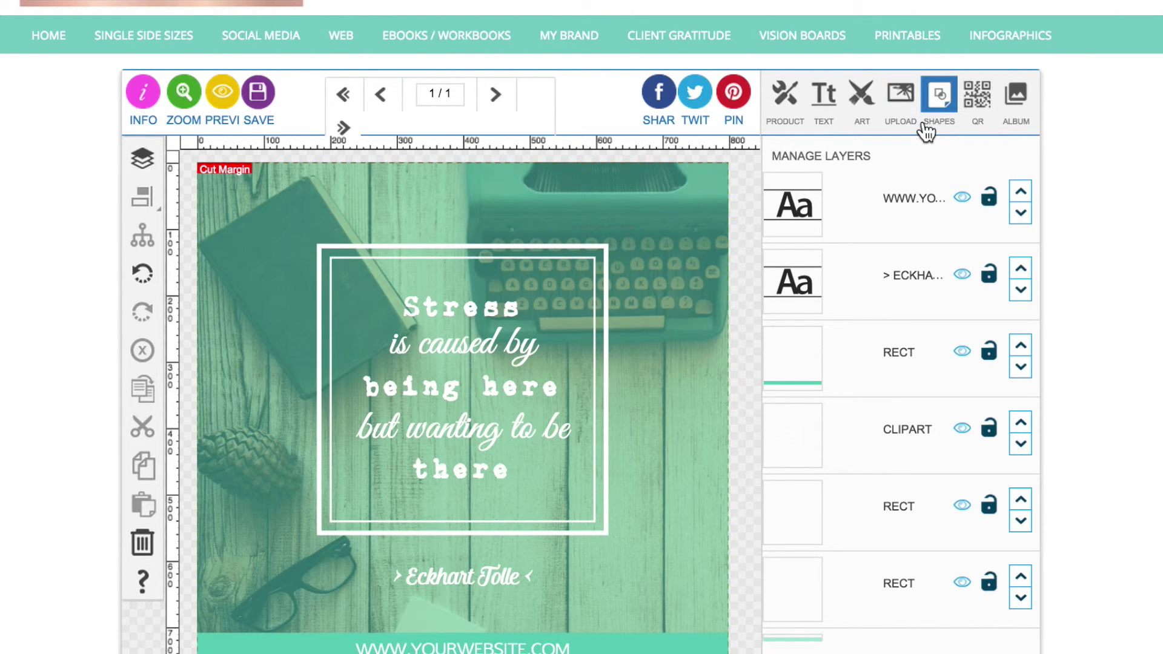
click(1015, 96)
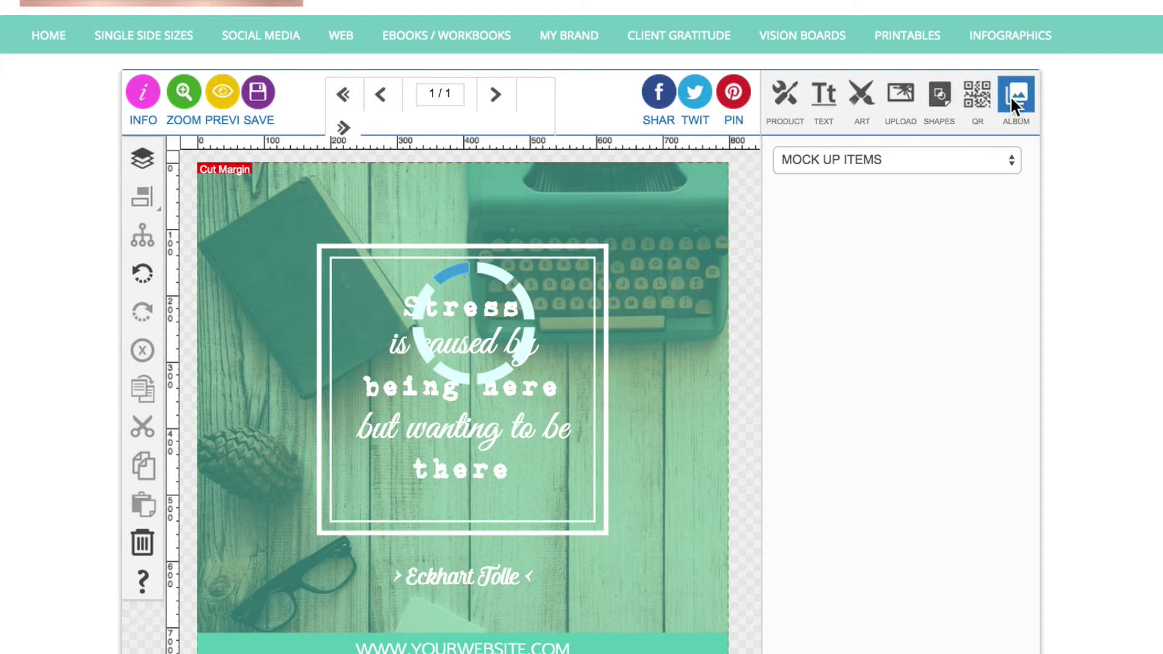
Add a GOLD ELEMENTS paint splatter, shrink it, and place it at the frame's top-left.
click(882, 160)
click(863, 192)
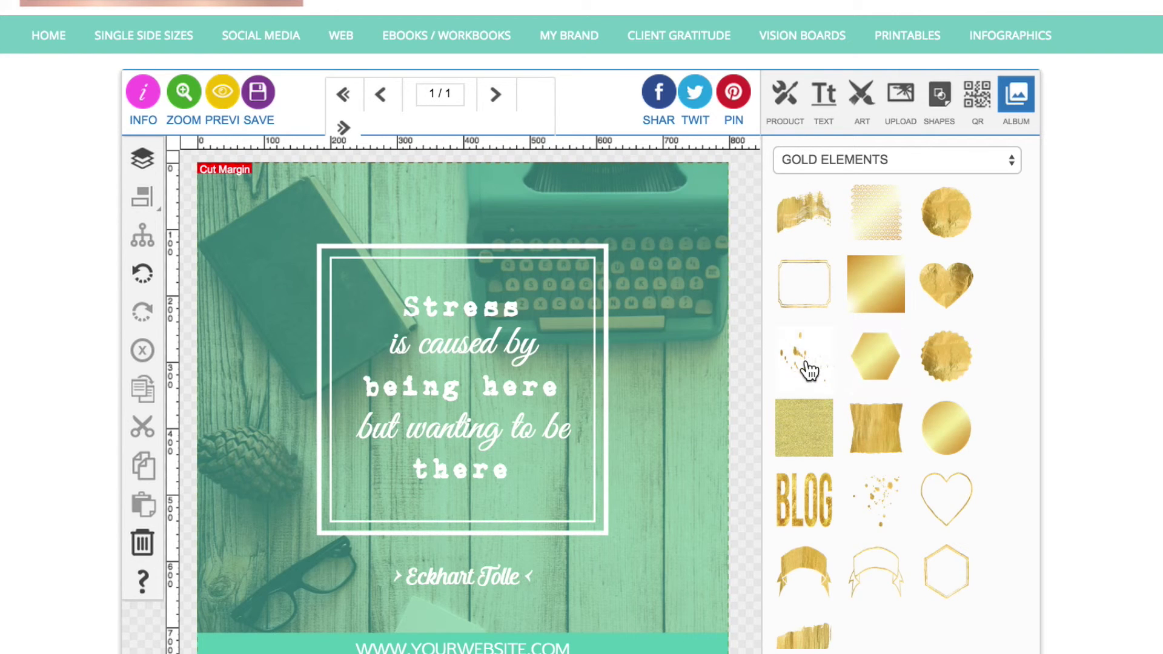
click(871, 484)
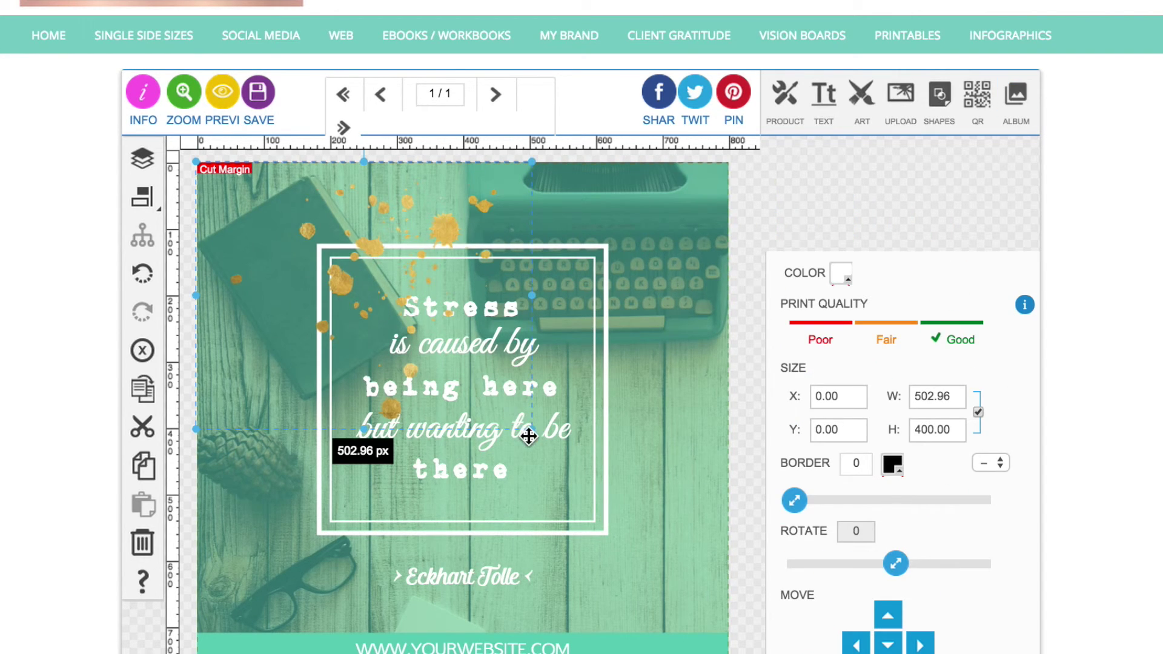
drag(532, 432, 439, 355)
mouse_move(368, 211)
mouse_down()
mouse_move(348, 239)
mouse_move(371, 230)
mouse_up()
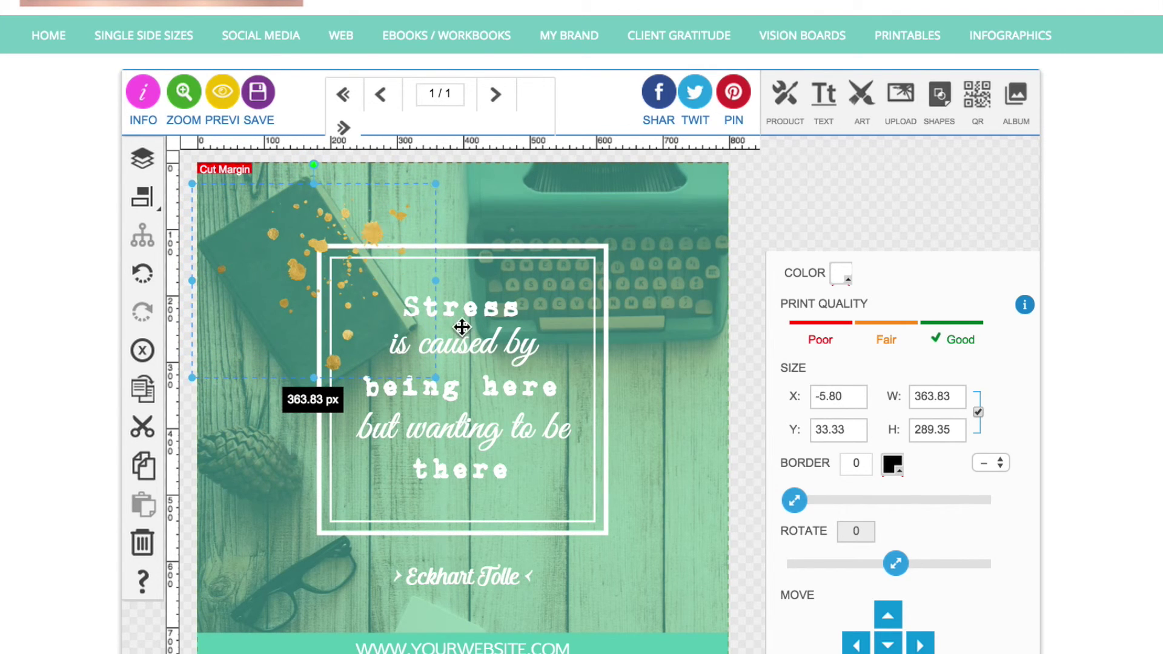
Duplicate the splatter, rotate the copy 134°, and place it at the frame's bottom-right.
click(142, 389)
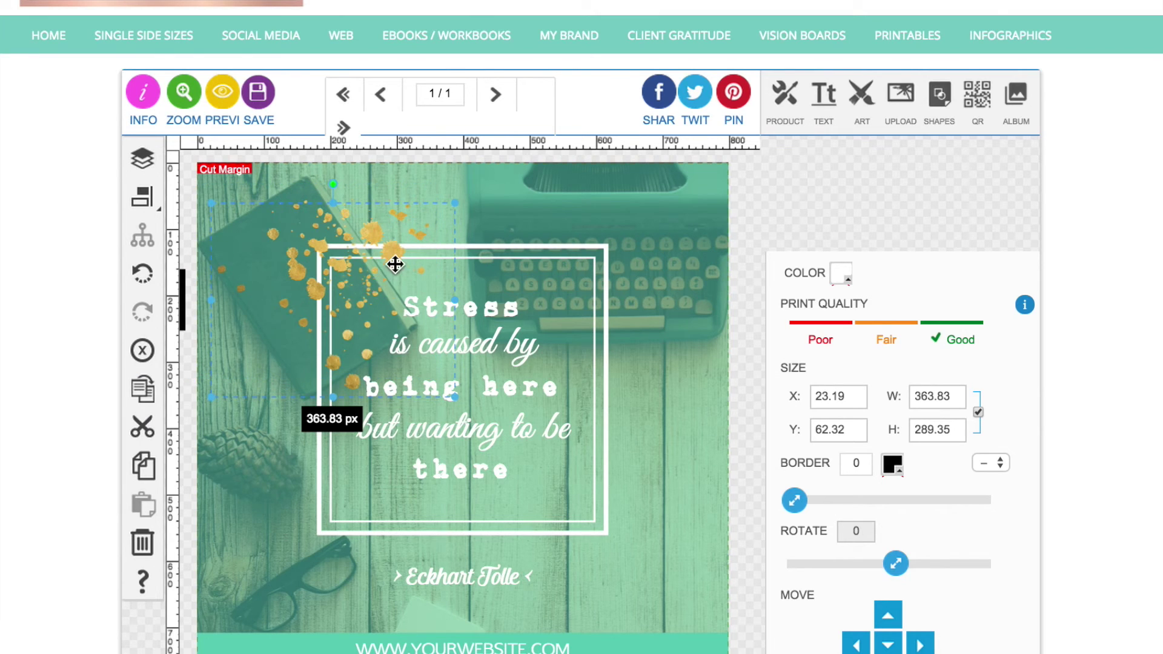
drag(395, 263, 649, 511)
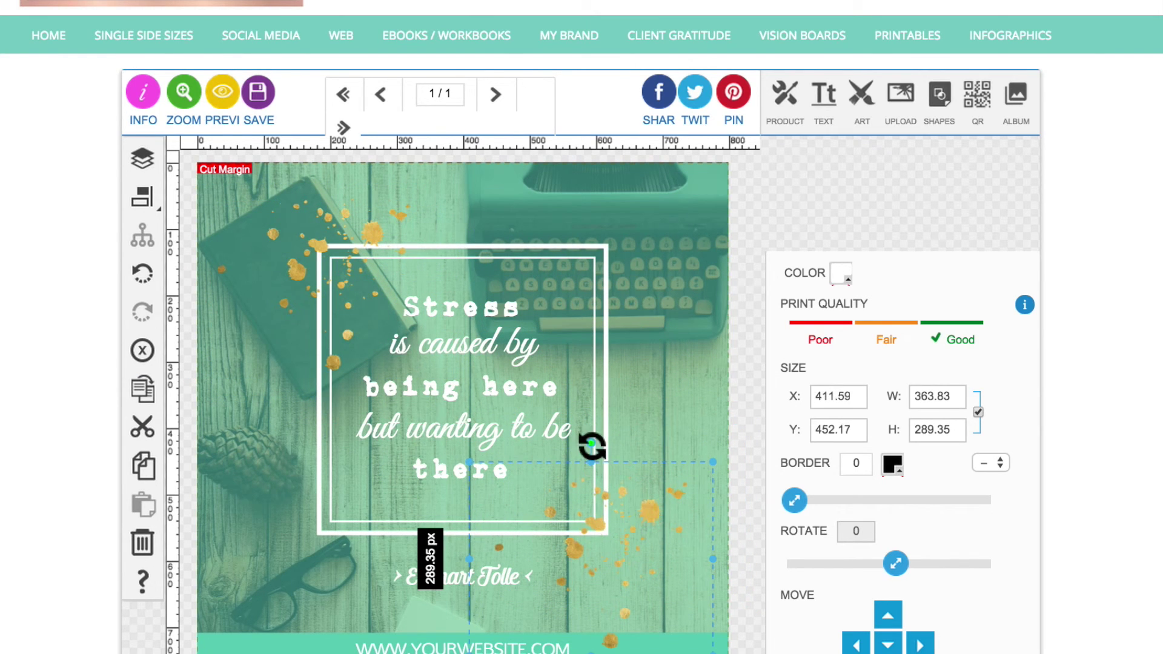
drag(591, 446, 667, 642)
drag(588, 641, 622, 620)
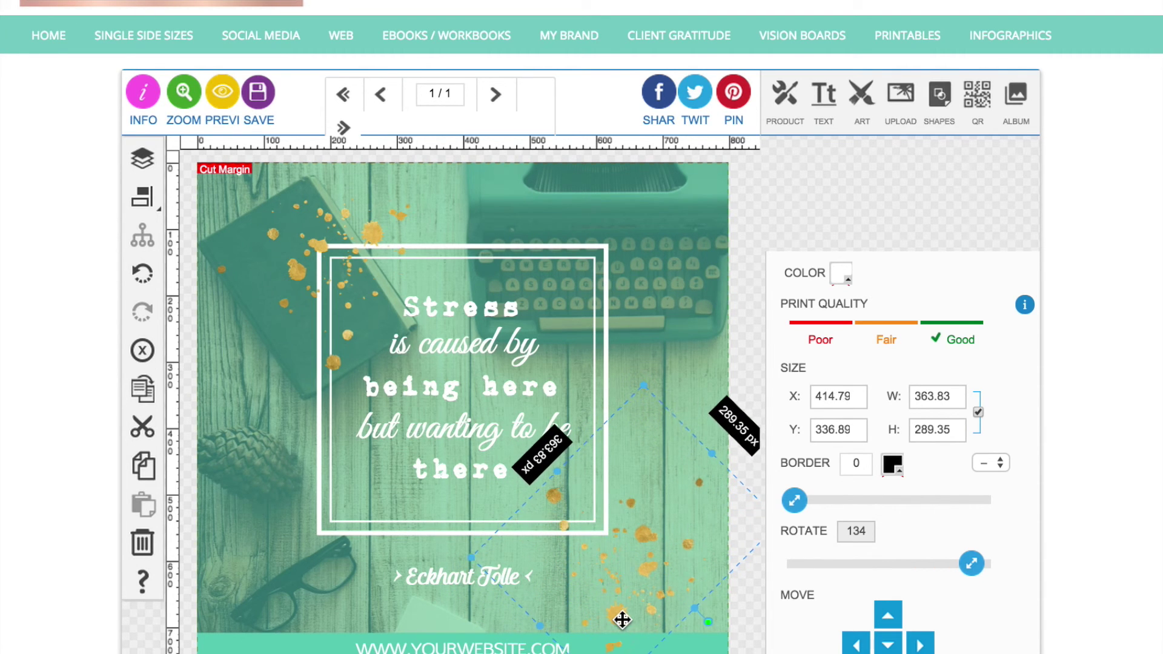
click(744, 343)
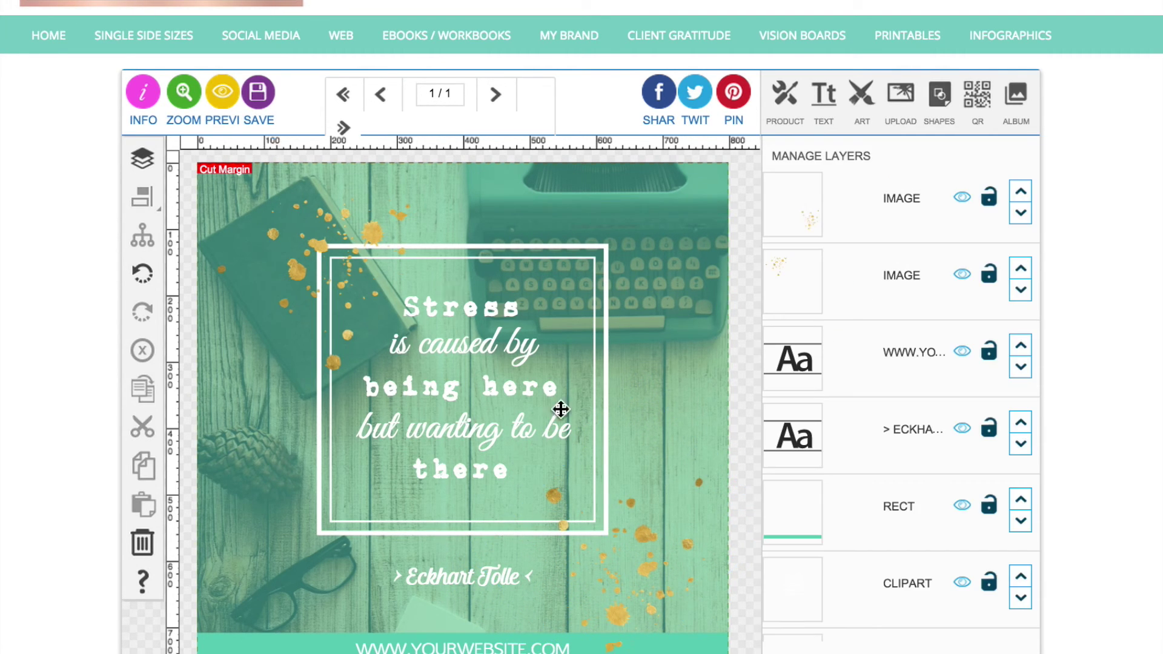
Show the border, margin and background settings for the 800 × 800 px canvas.
click(781, 97)
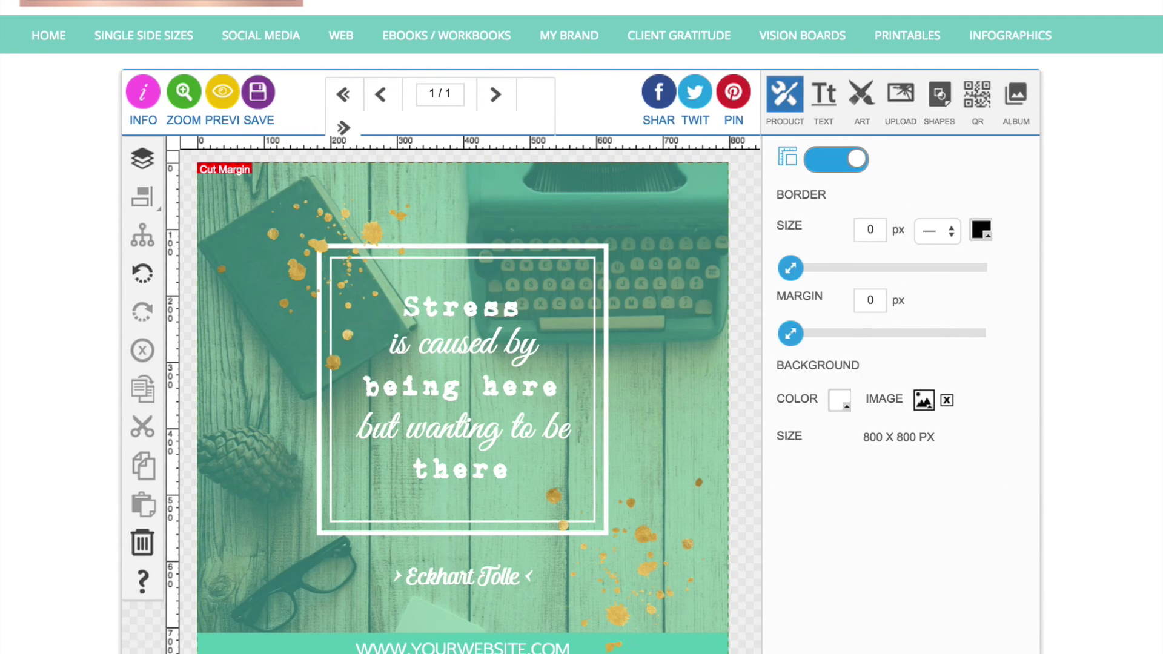